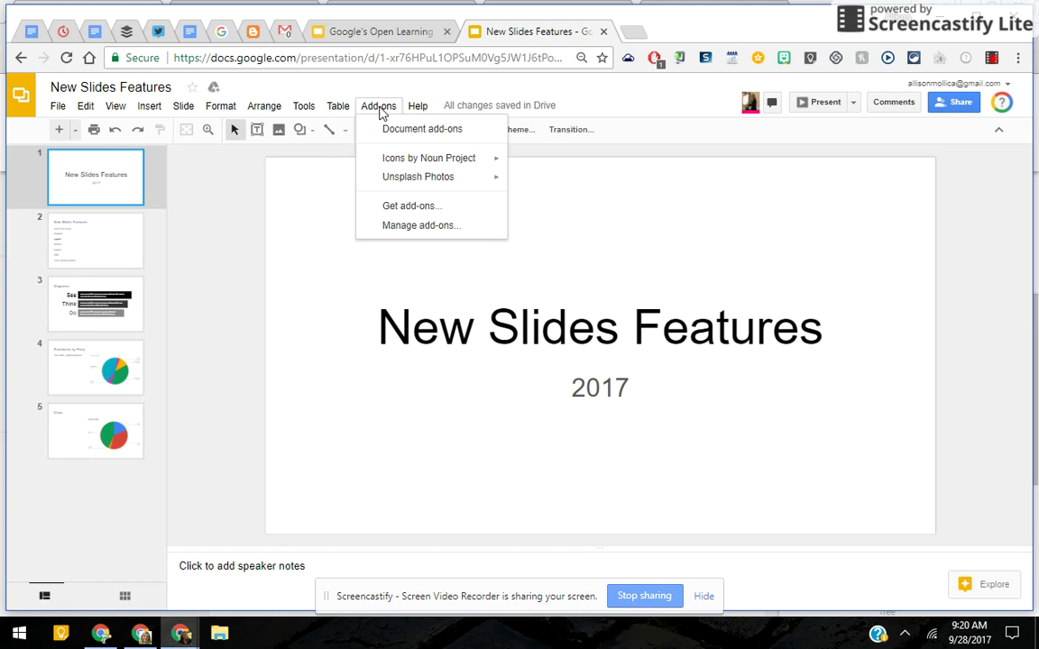
- Open Get add-ons to browse the Google Slides add-ons store
left_click(412, 207)
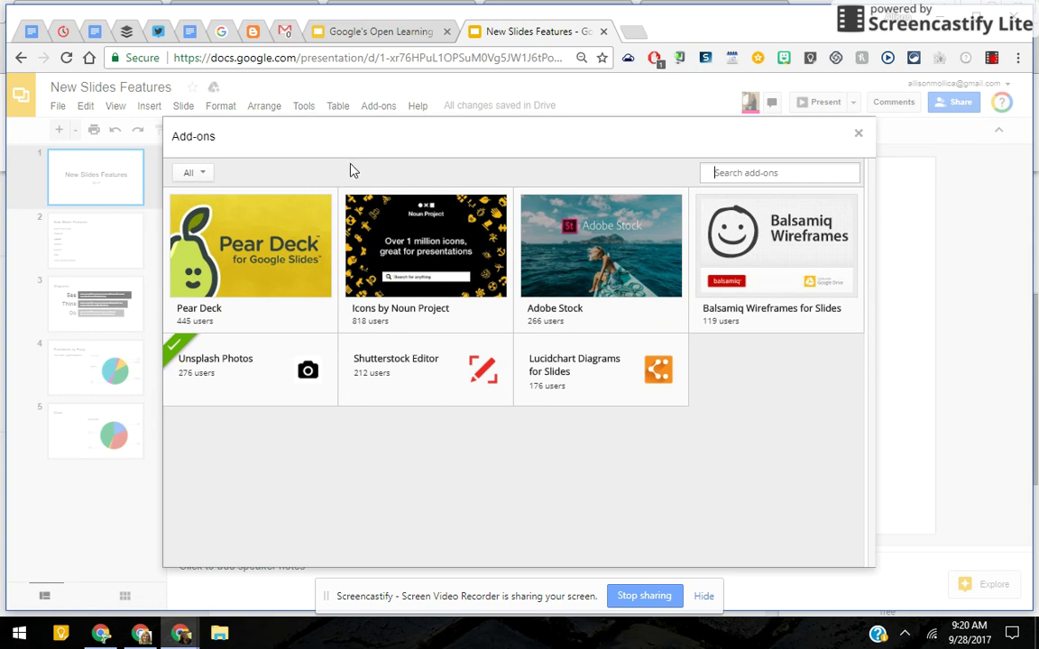
- Open the Pear Deck add-on's details page and start its free install
mouse_move(270, 257)
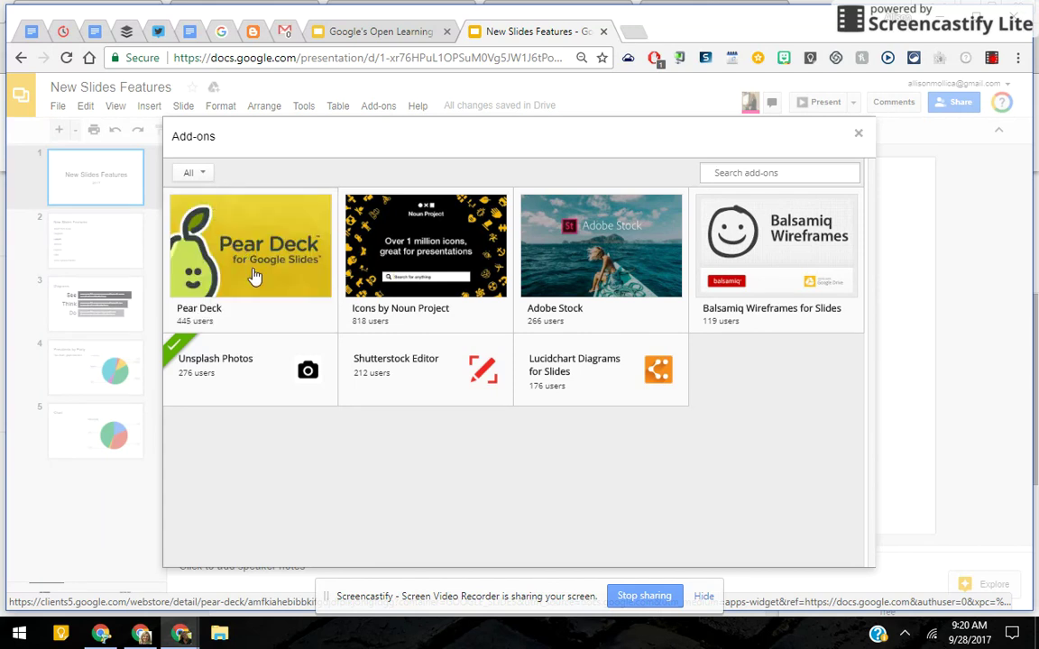
left_click(282, 241)
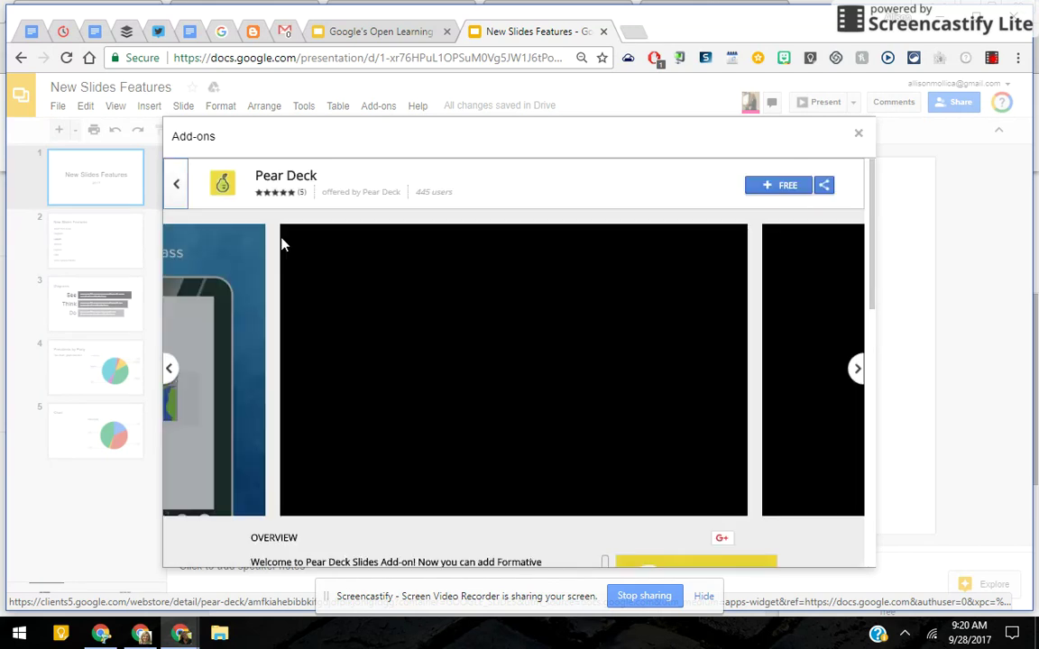
left_click(774, 188)
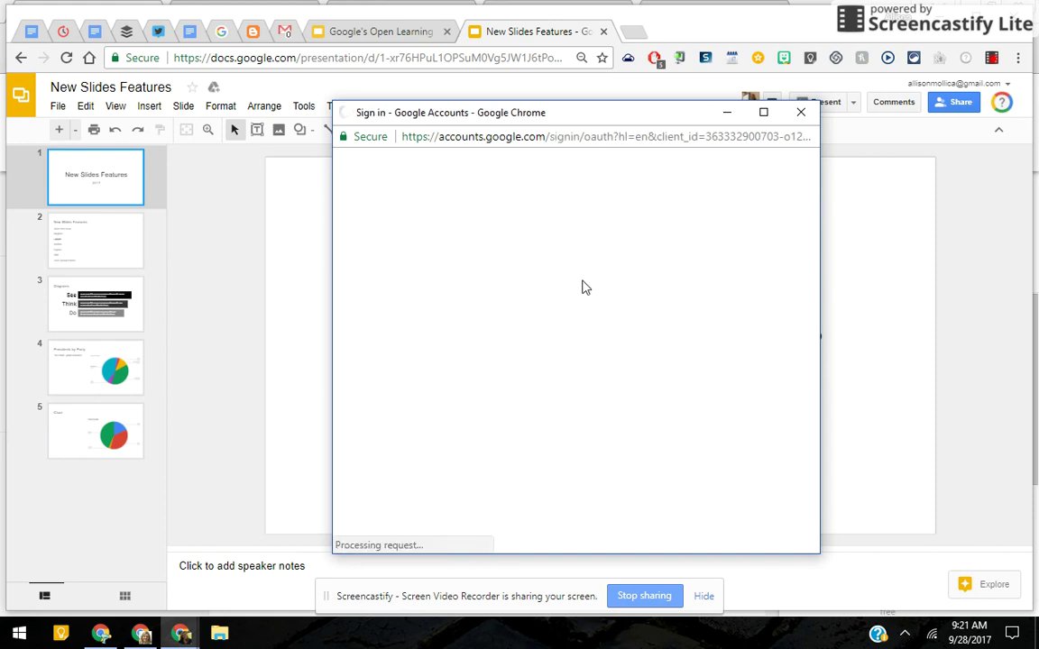
- Authorize Pear Deck with your Google account and close its welcome bubble
left_click(505, 315)
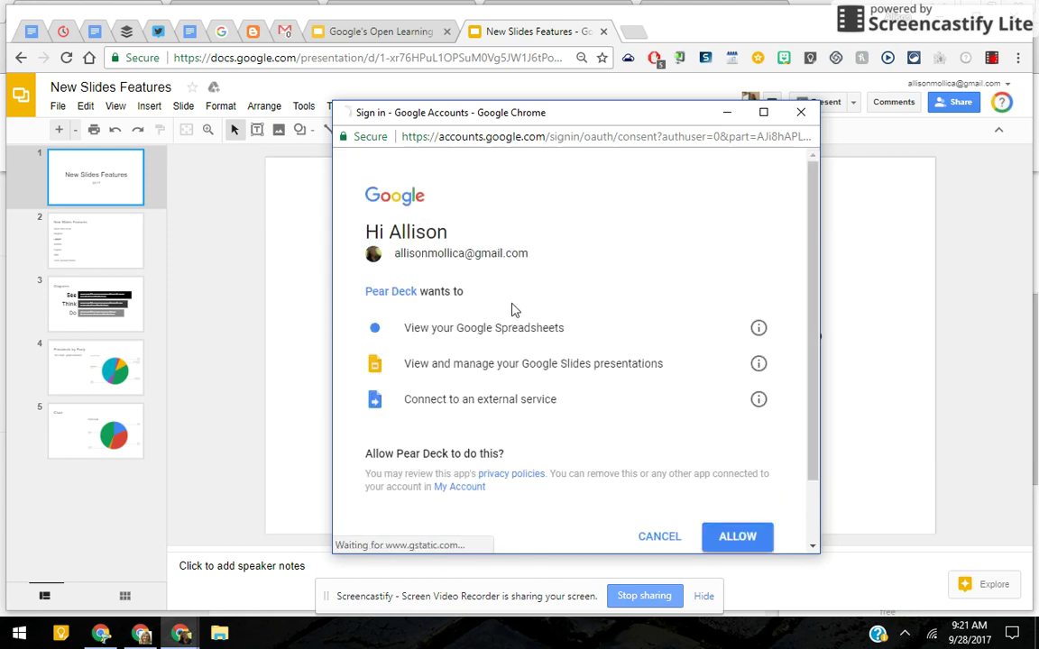
left_click(735, 537)
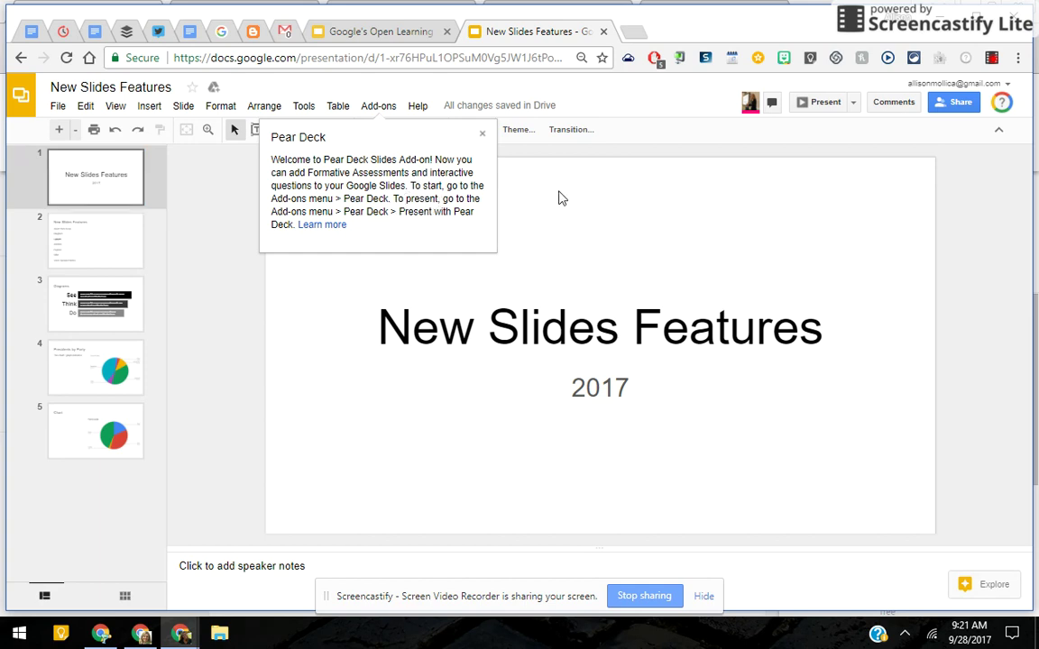
left_click(483, 138)
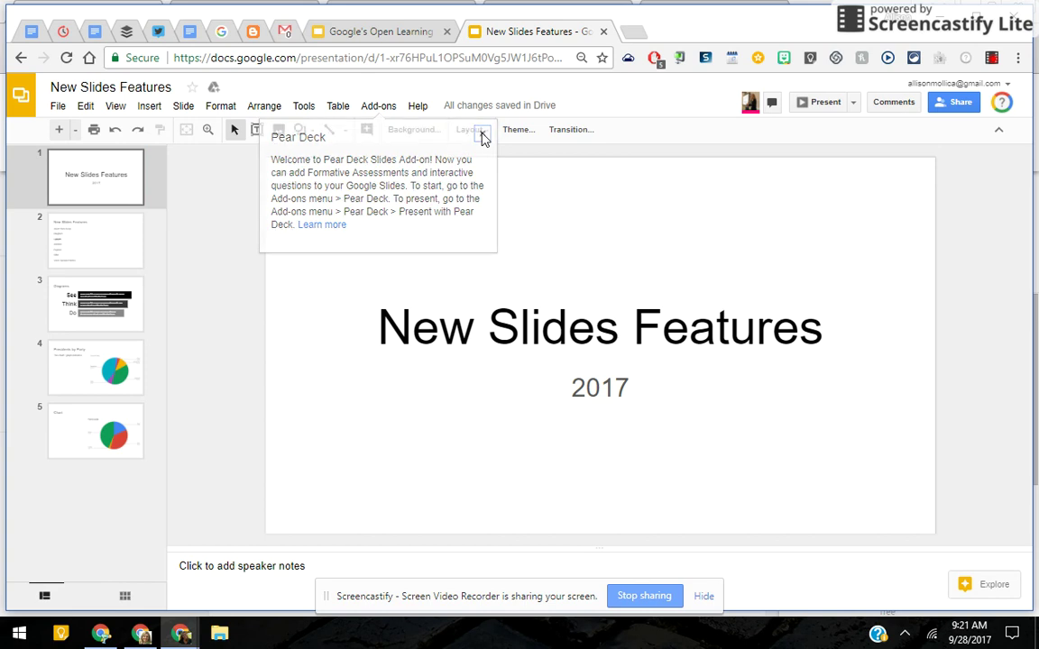
- Launch Unsplash Photos' Insert an Unsplash Photo panel from the Add-ons menu
left_click(385, 107)
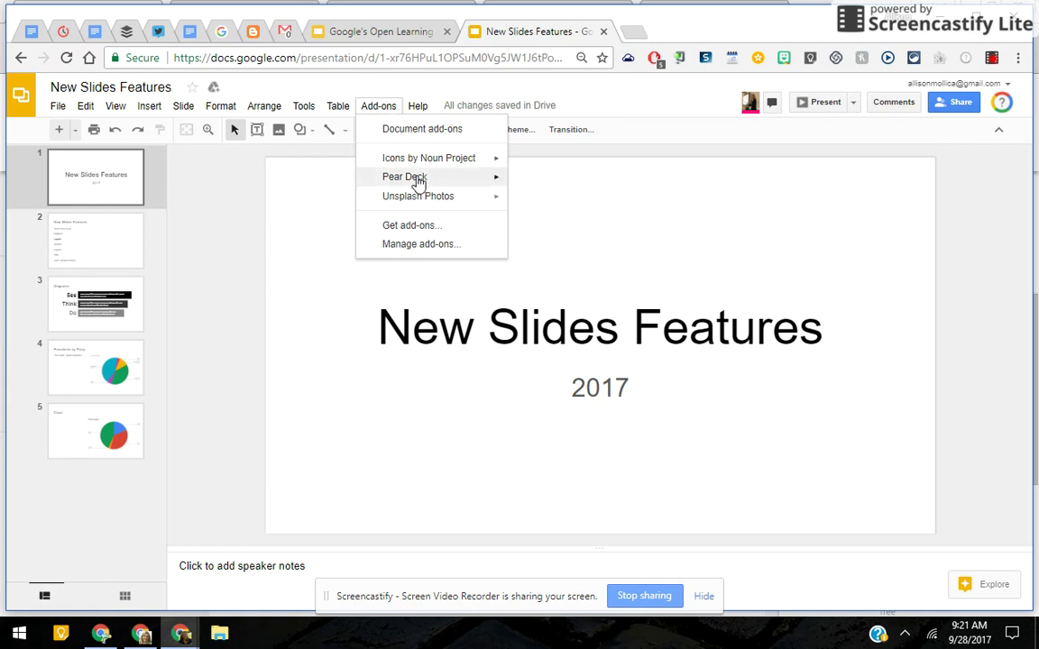
mouse_move(431, 207)
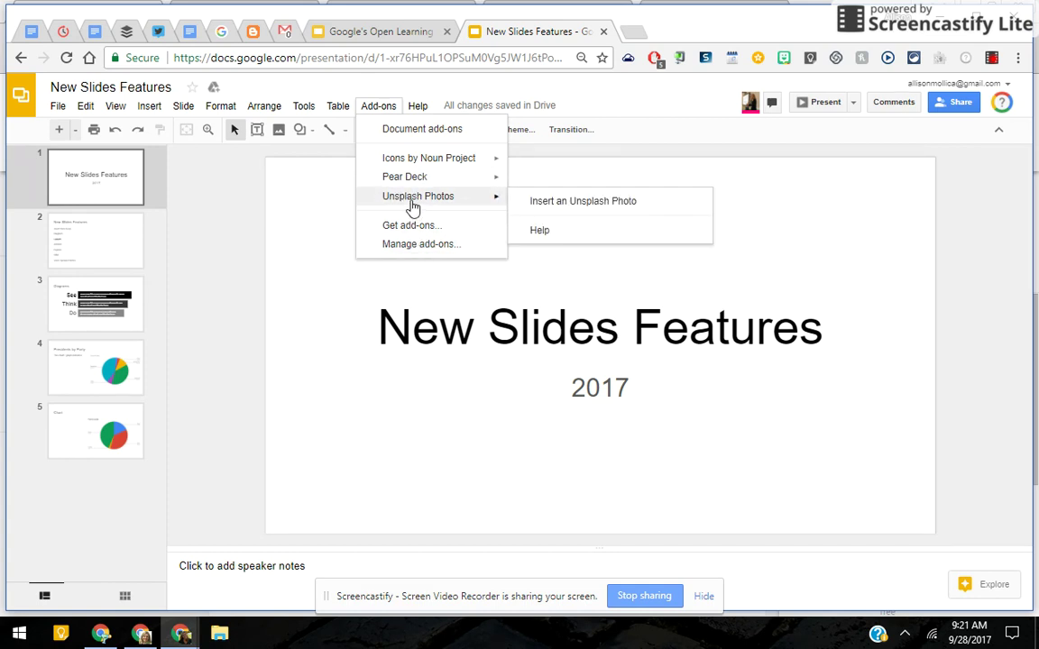
left_click(555, 210)
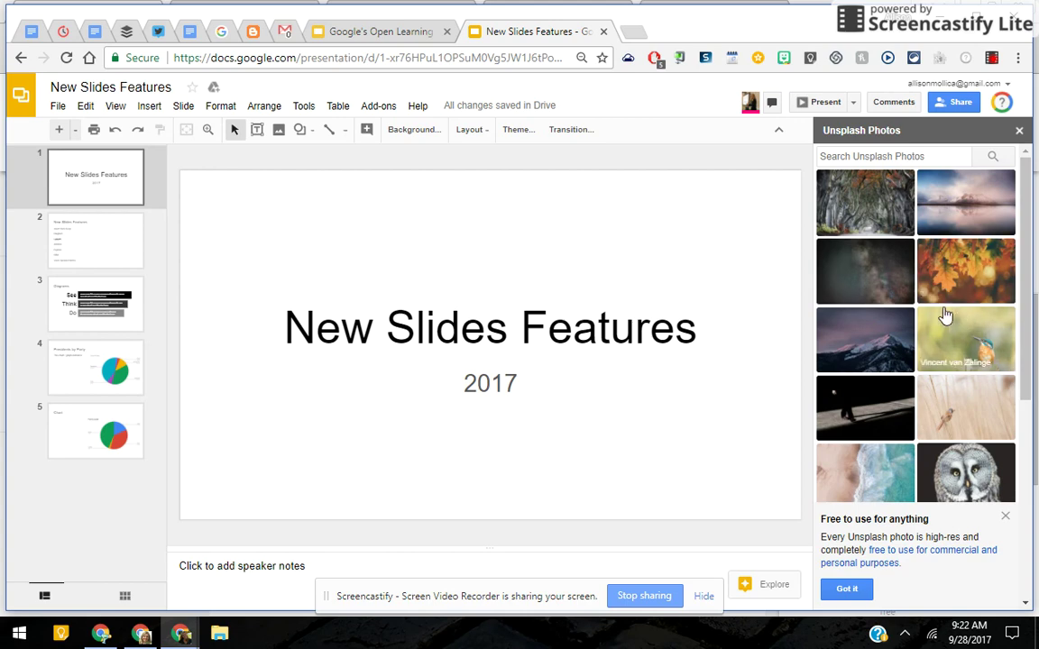
- Insert the autumn-leaves photo, then the hummingbird photo, from the Unsplash panel
scroll(965, 361, "down", 6)
scroll(965, 379, "up", 6)
left_click(981, 268)
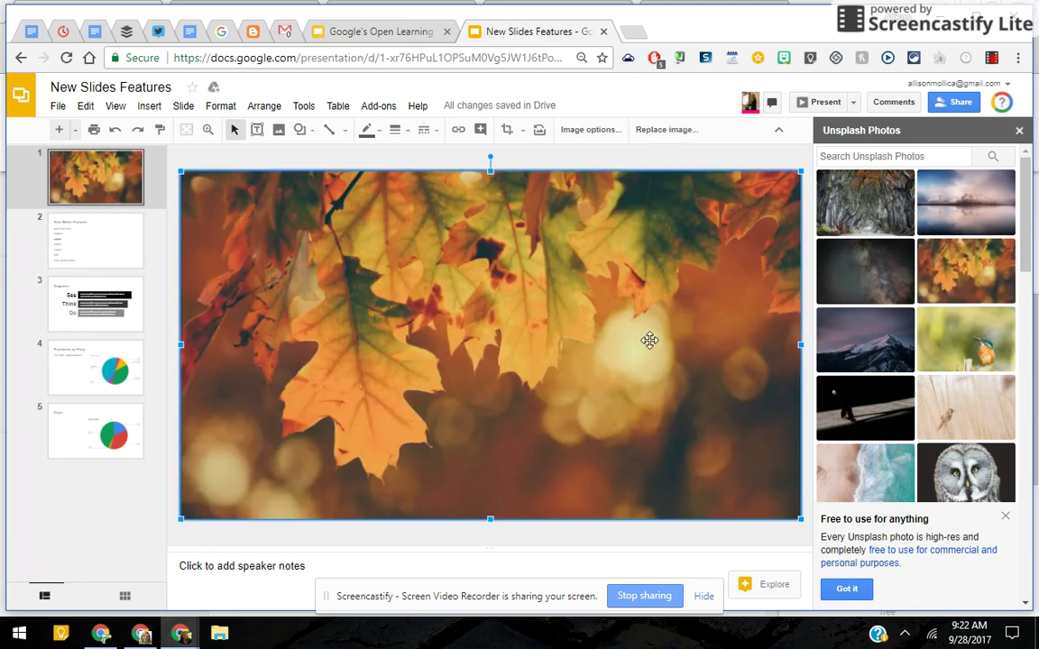
scroll(929, 354, "down", 3)
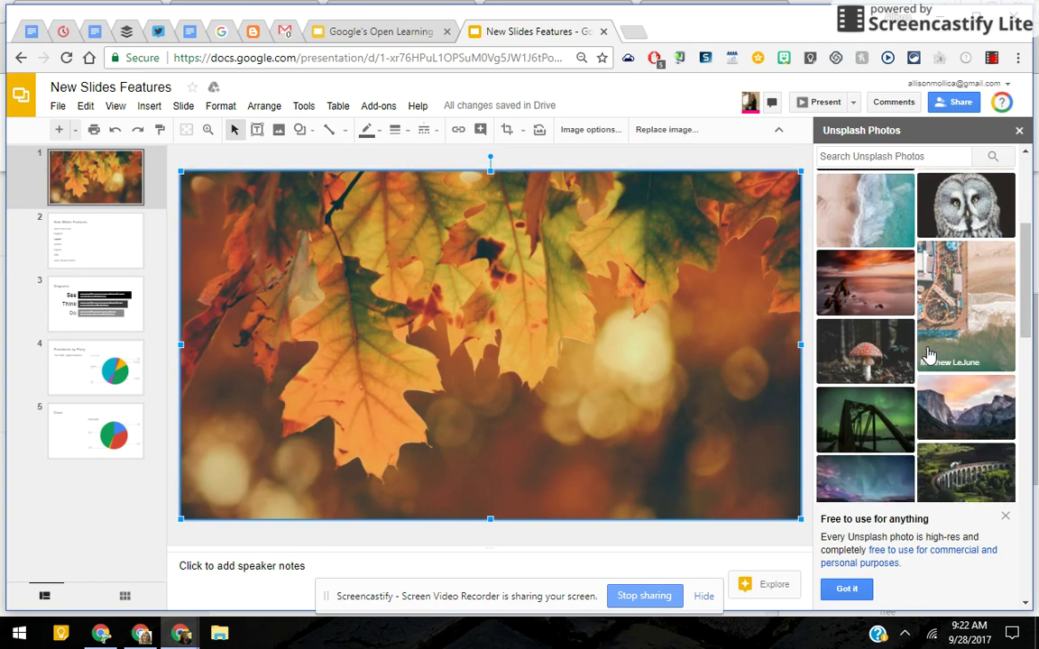
scroll(929, 355, "down", 5)
scroll(928, 355, "down", 5)
scroll(881, 325, "down", 3)
scroll(880, 324, "up", 3)
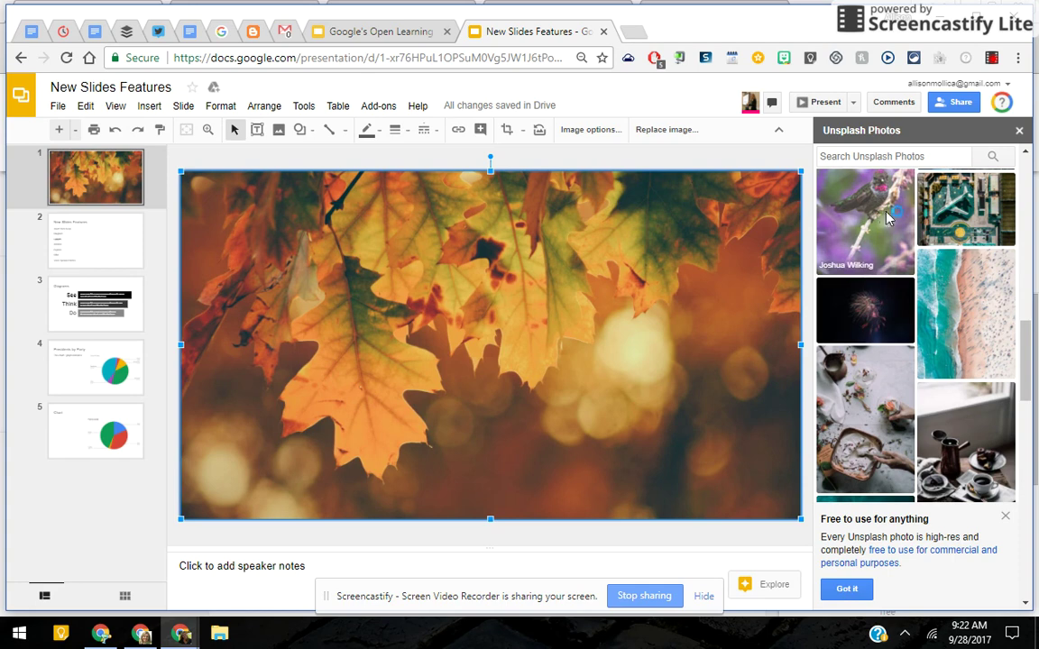
left_click(888, 216)
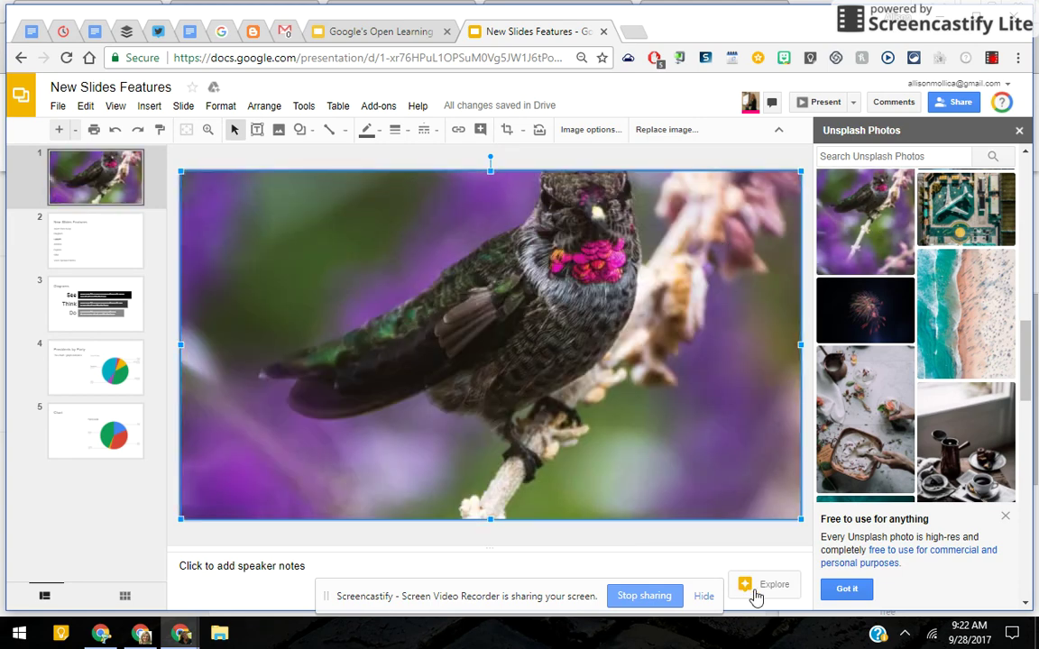
left_click(703, 597)
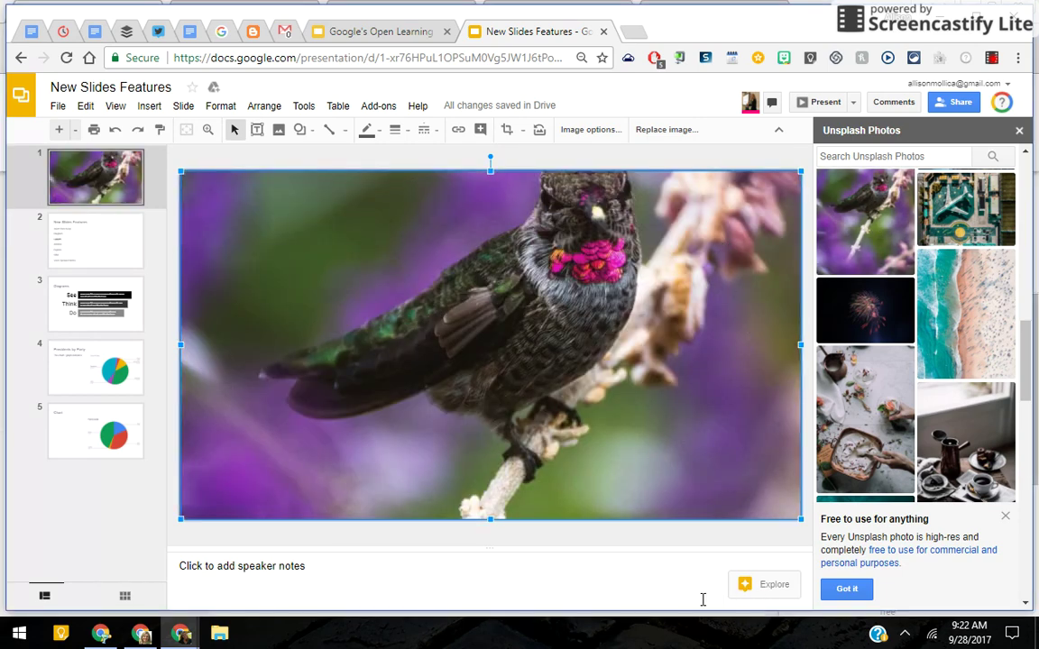
- Try Explore's layouts on the title slide, keep the black-circle one, then go to slide 2
left_click(772, 591)
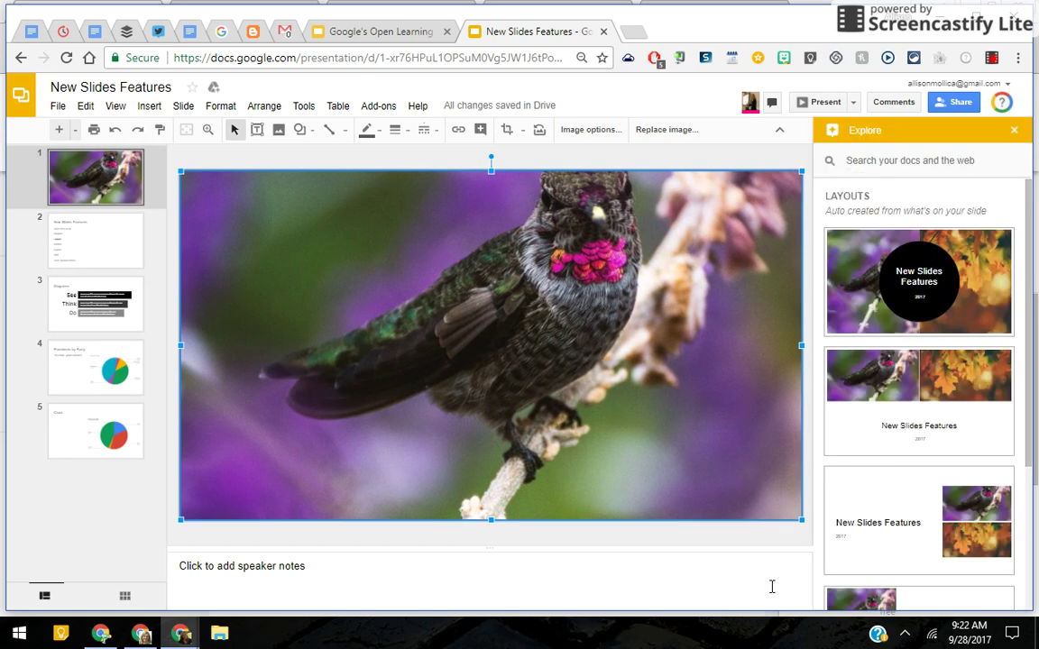
left_click(969, 301)
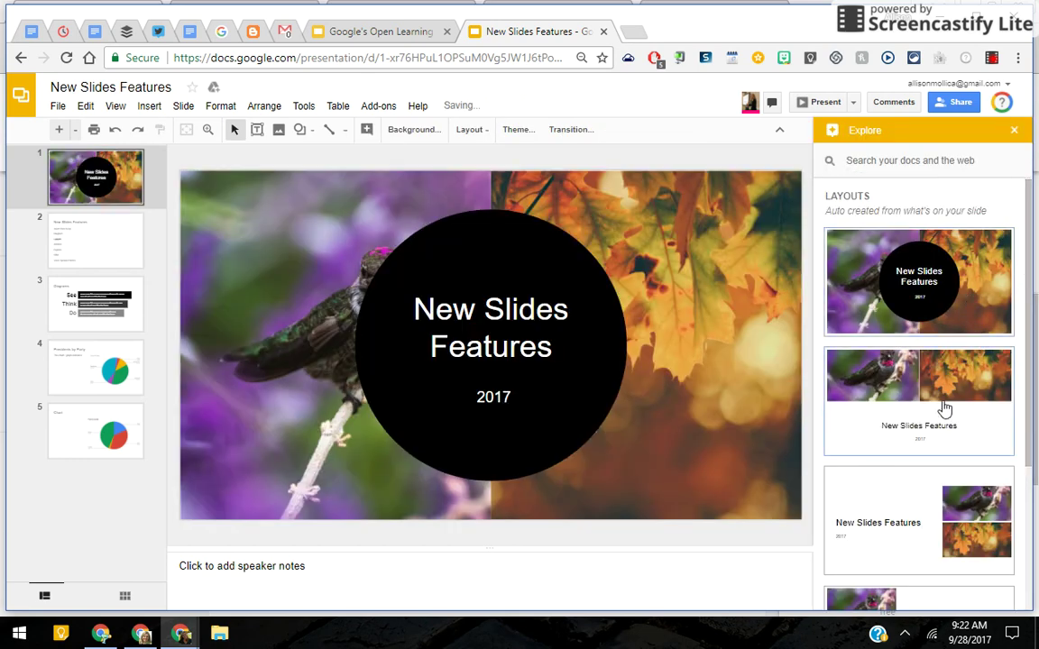
left_click(879, 405)
left_click(966, 509)
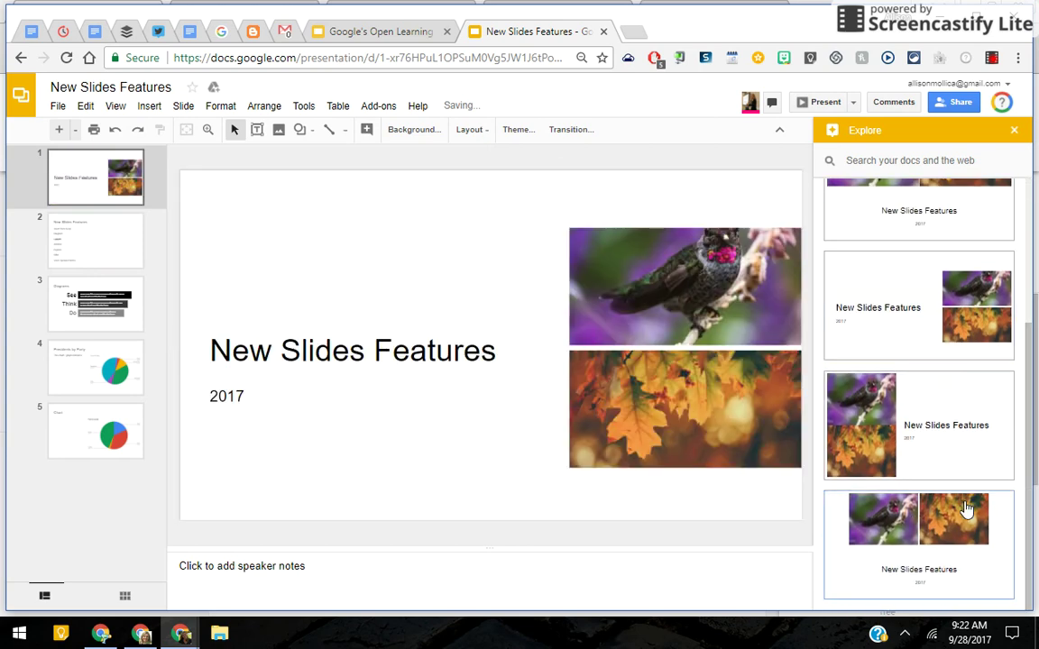
left_click(943, 434)
left_click(959, 531)
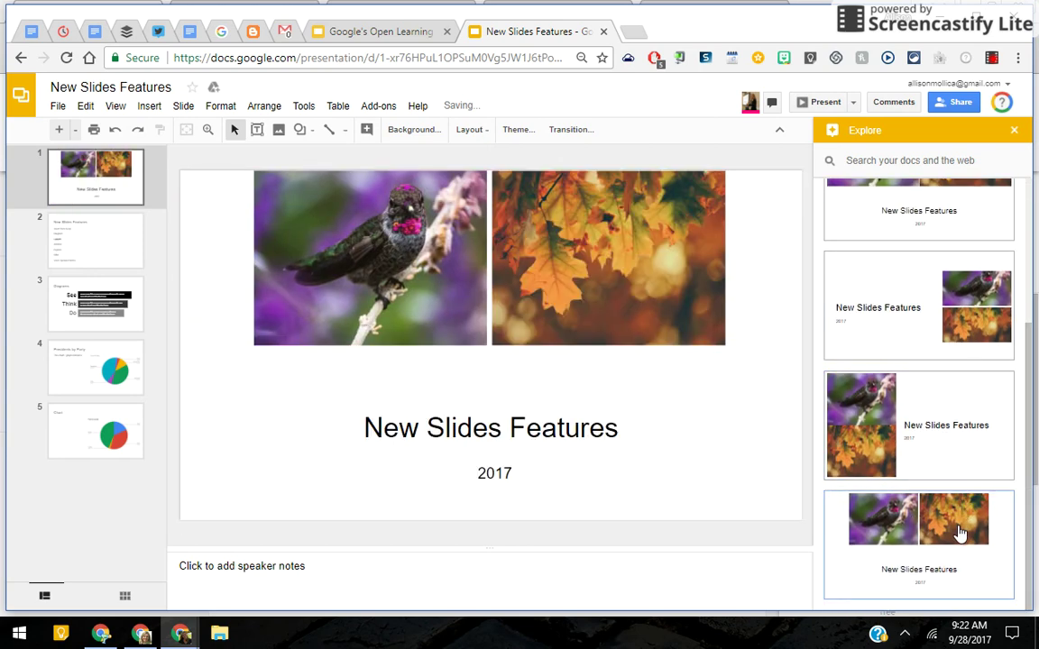
left_click(951, 287)
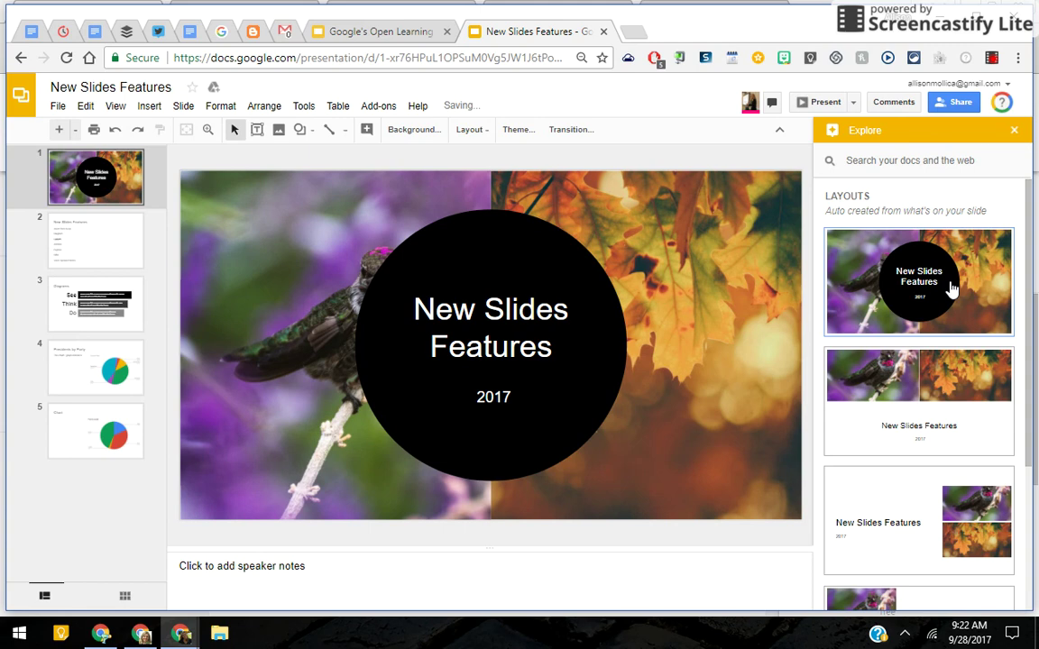
left_click(95, 255)
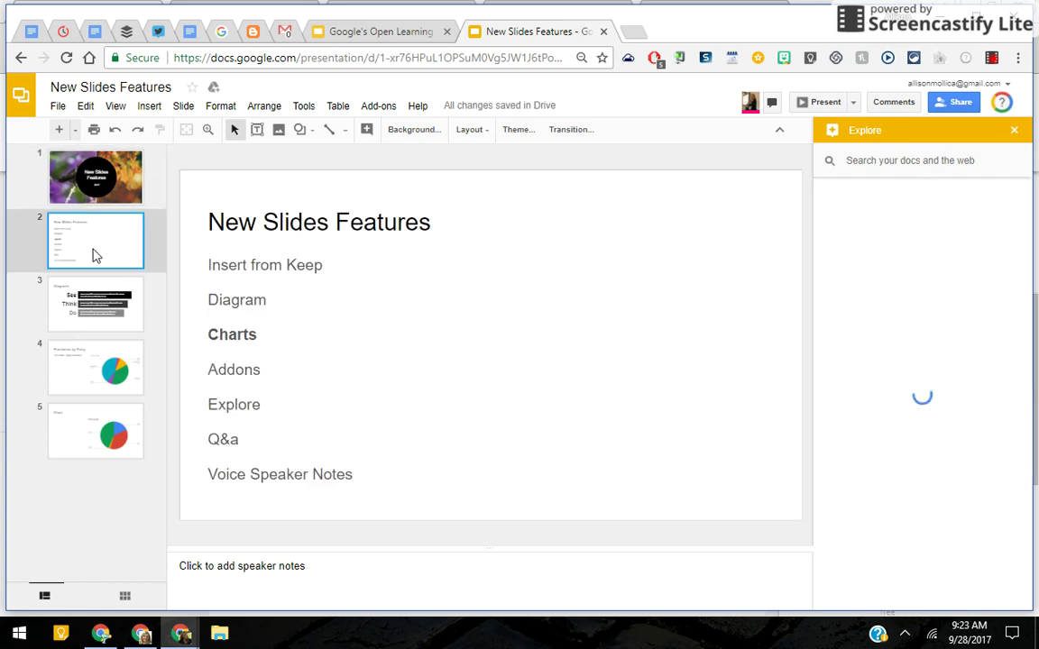
left_click(1013, 132)
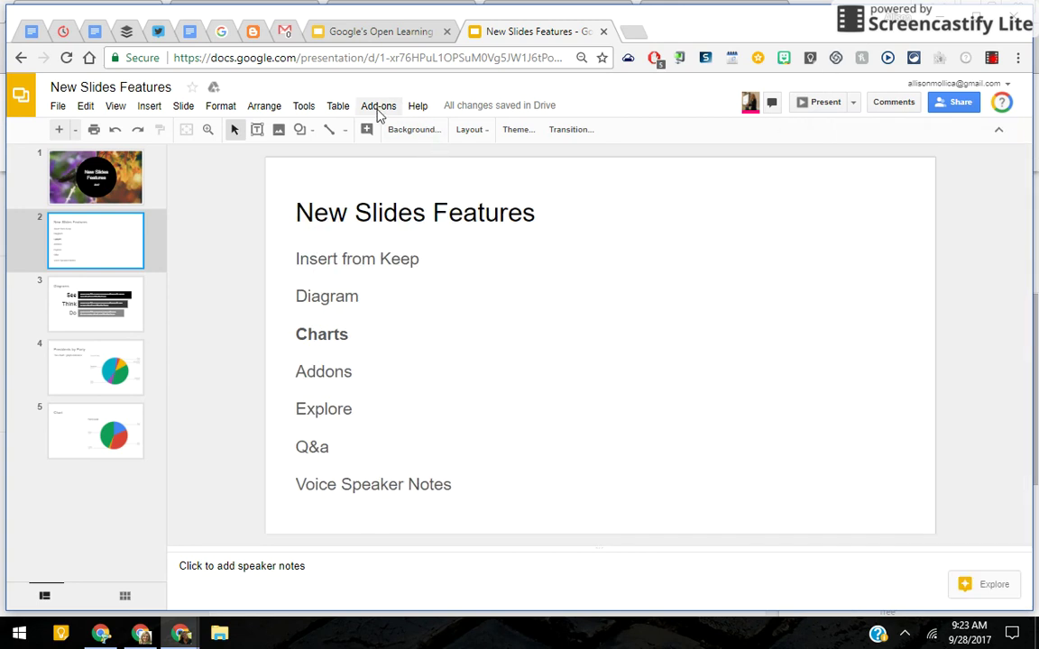
- Start installing Icons by Noun Project from the Add-ons menu
left_click(379, 106)
mouse_move(449, 198)
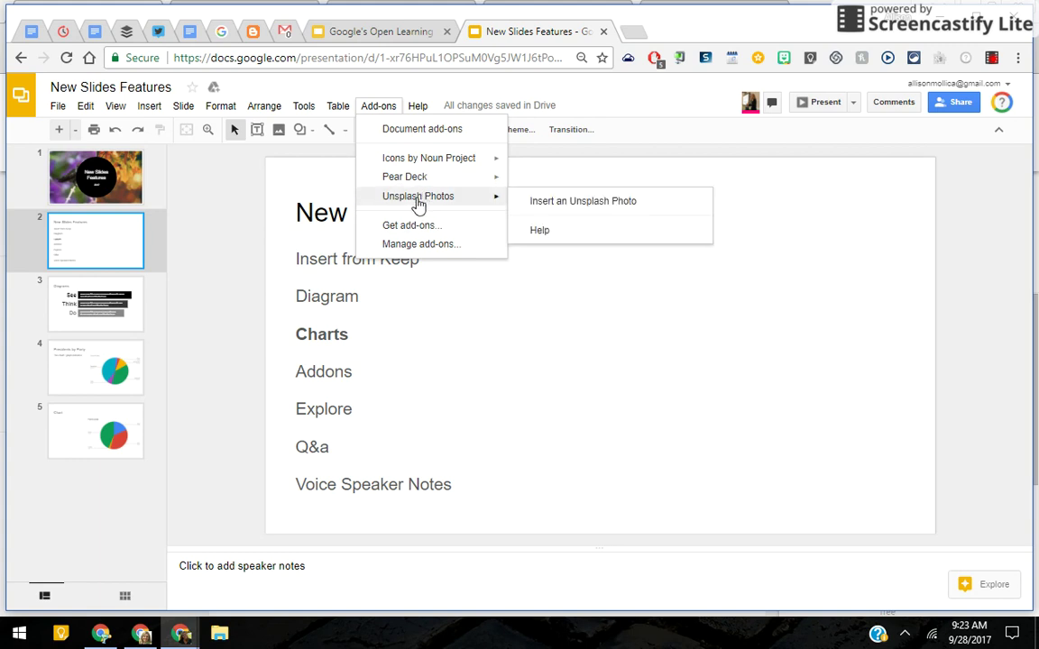
mouse_move(434, 160)
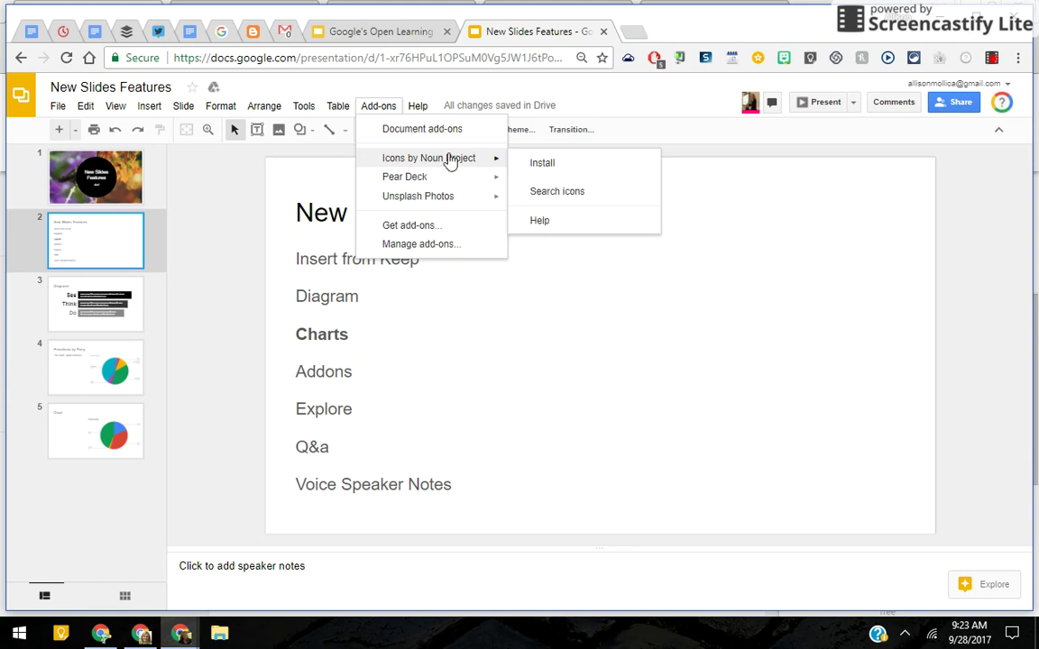
left_click(549, 165)
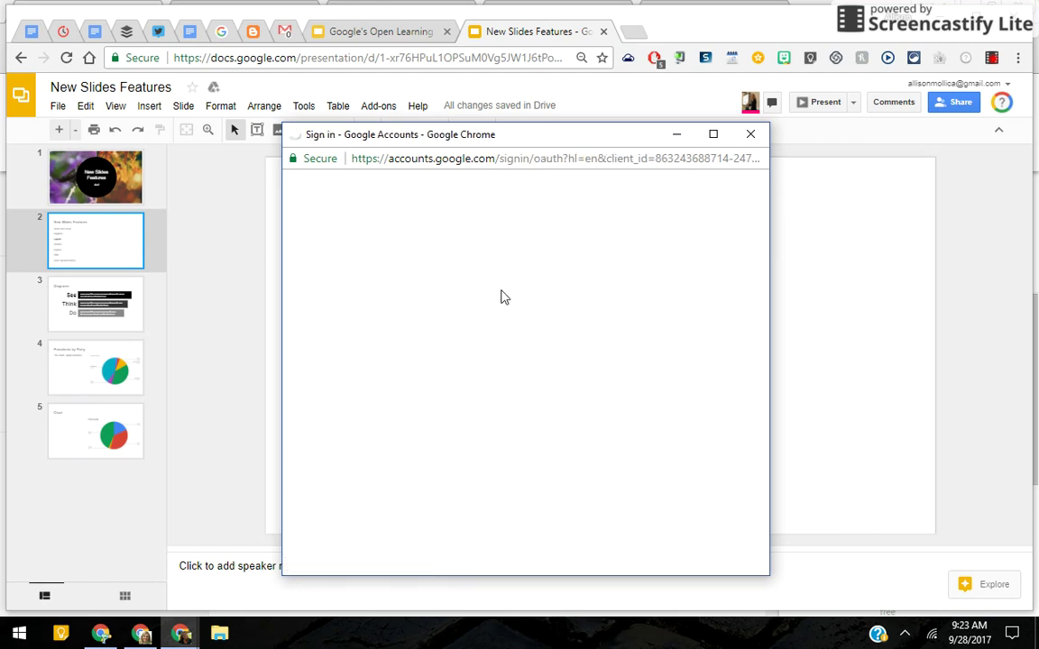
- Authorize Noun Project with your Google account and close its welcome bubble
left_click(489, 332)
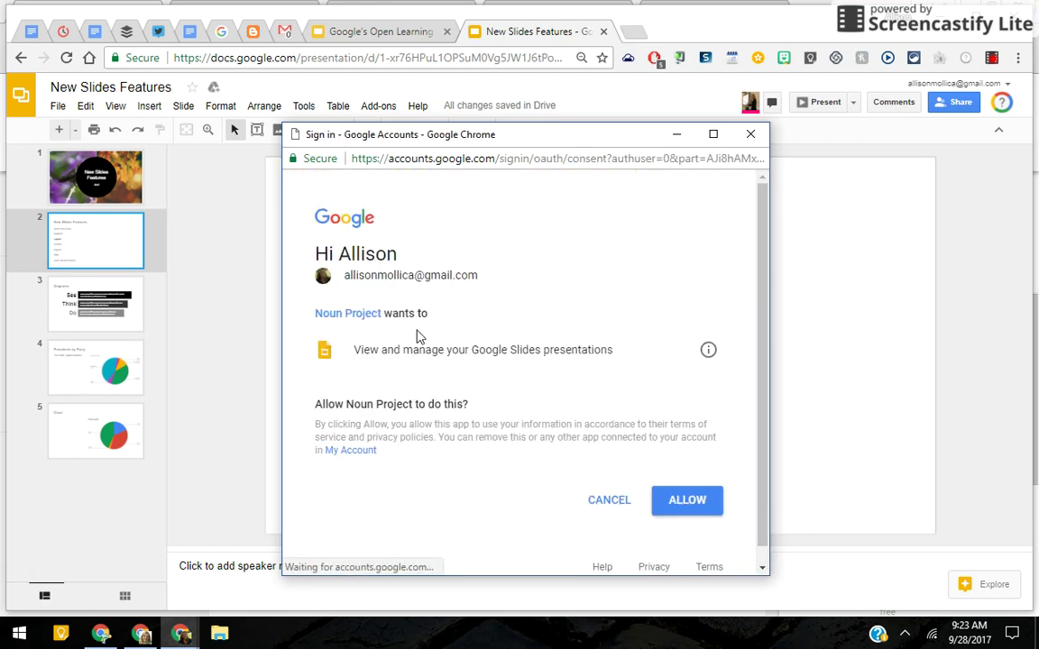
left_click(694, 503)
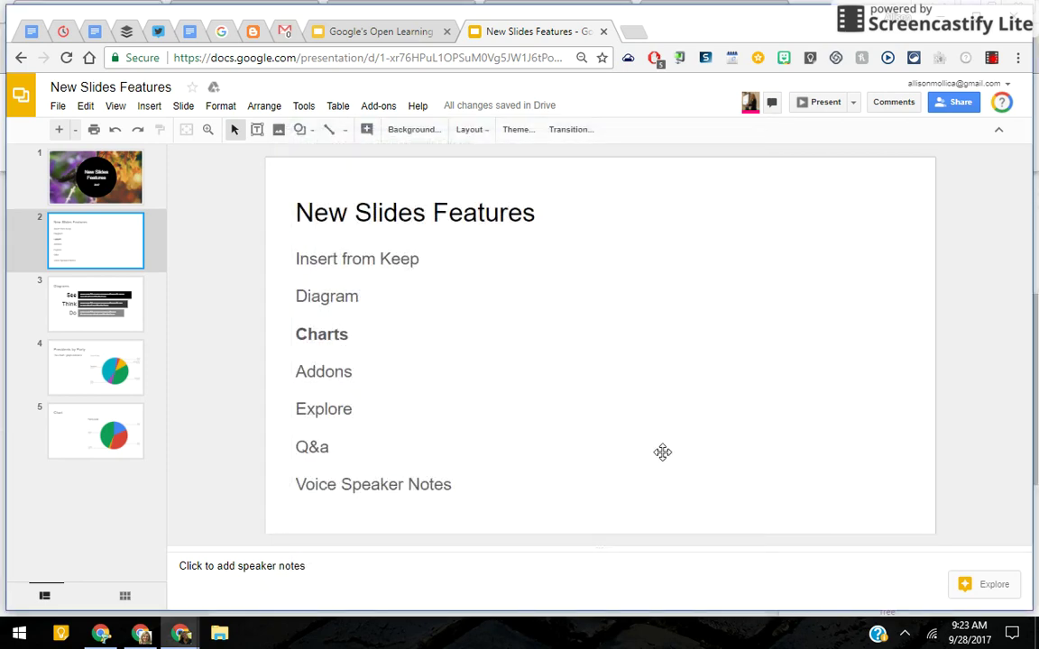
left_click(374, 106)
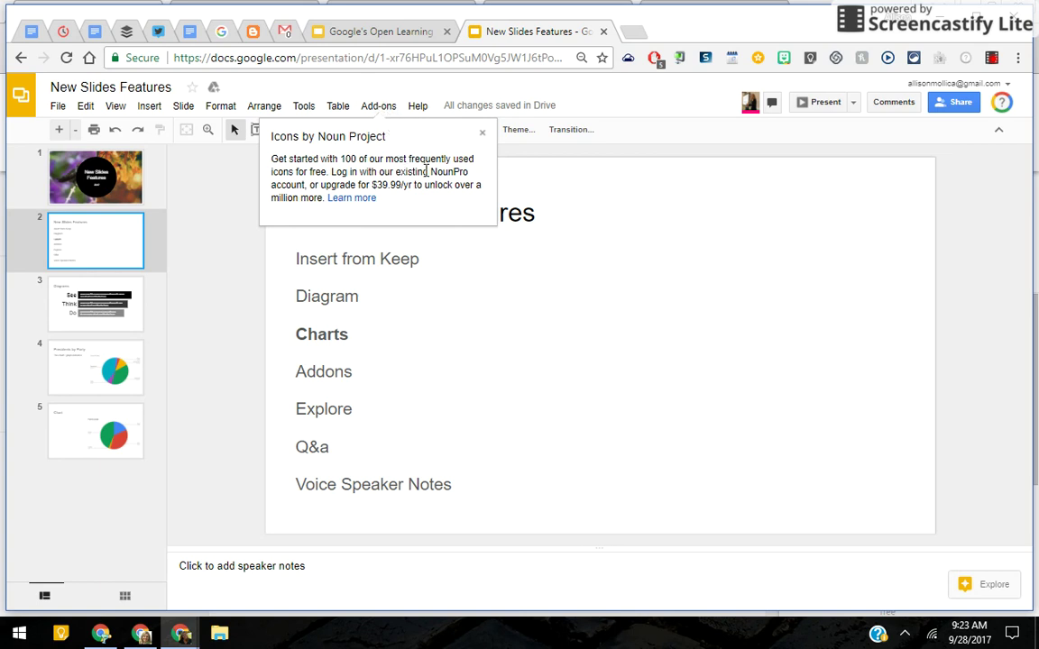
left_click(483, 135)
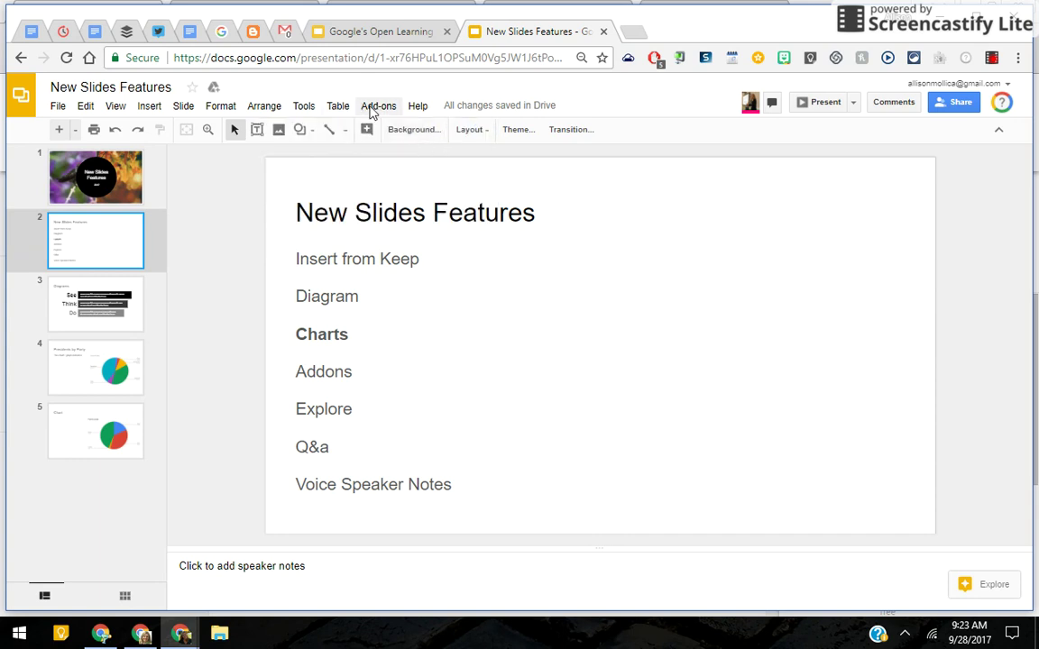
left_click(373, 108)
- Open the Noun Project icon search and drag the tree icon onto slide 2
mouse_move(406, 163)
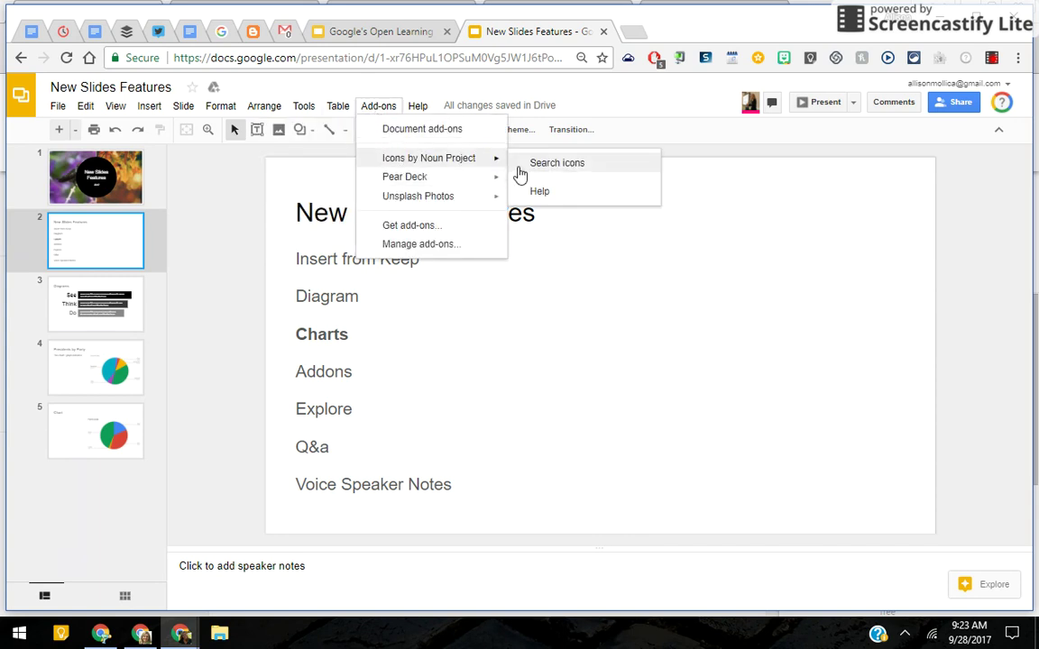
left_click(554, 164)
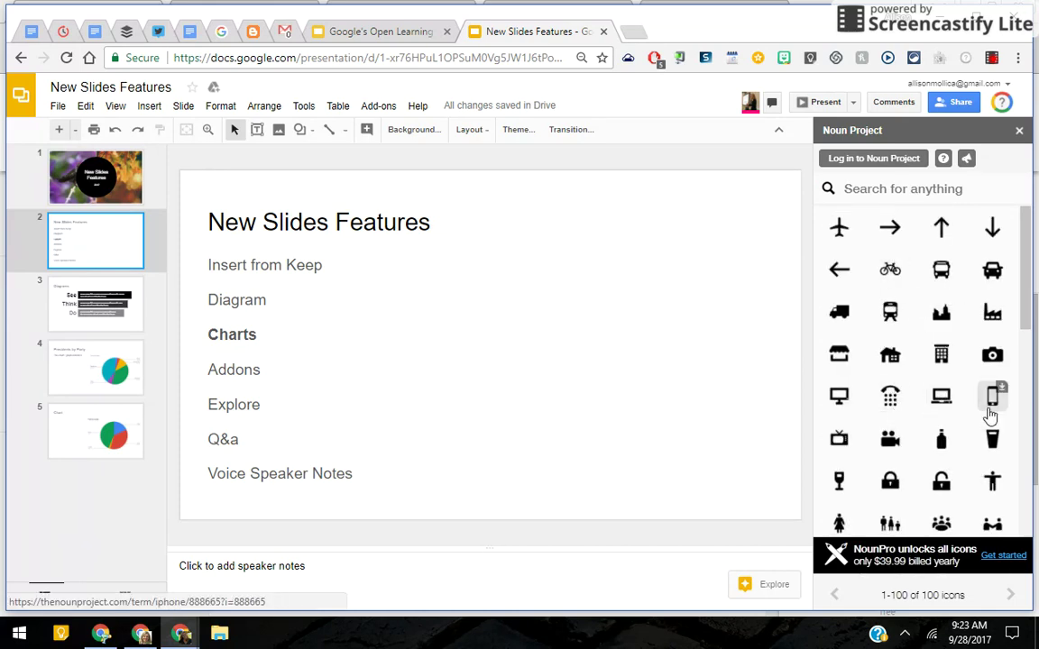
scroll(992, 410, "down", 10)
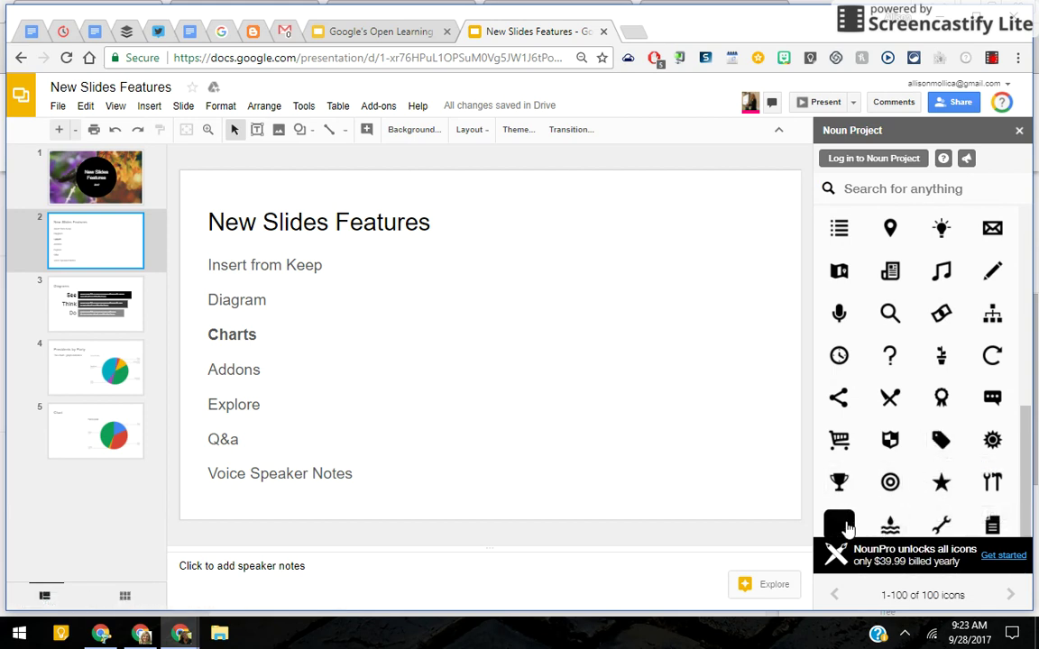
scroll(850, 494, "down", 1)
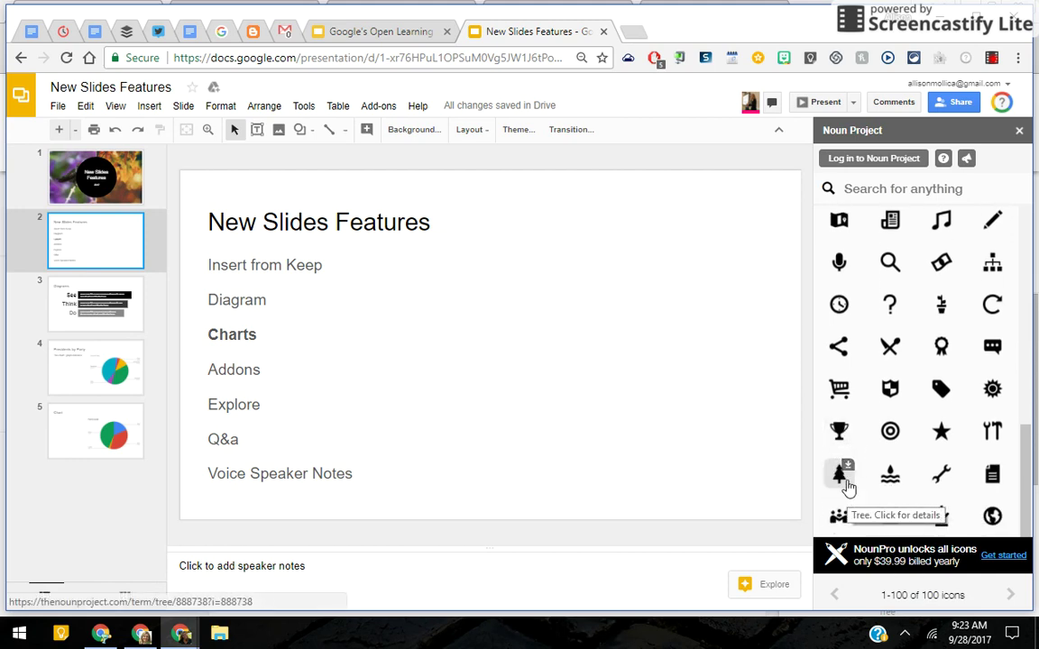
left_click_drag(848, 487, 662, 309)
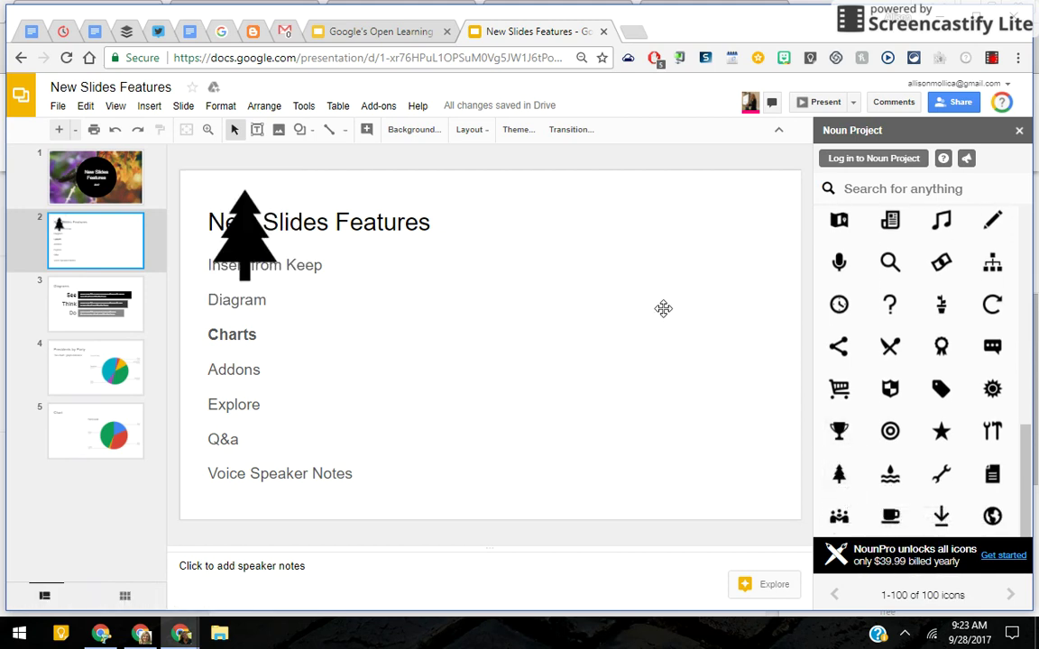
- Enlarge the tree icon and position it centre-right on the slide
left_click_drag(249, 233, 564, 313)
left_click_drag(613, 274, 699, 178)
left_click_drag(640, 316, 653, 387)
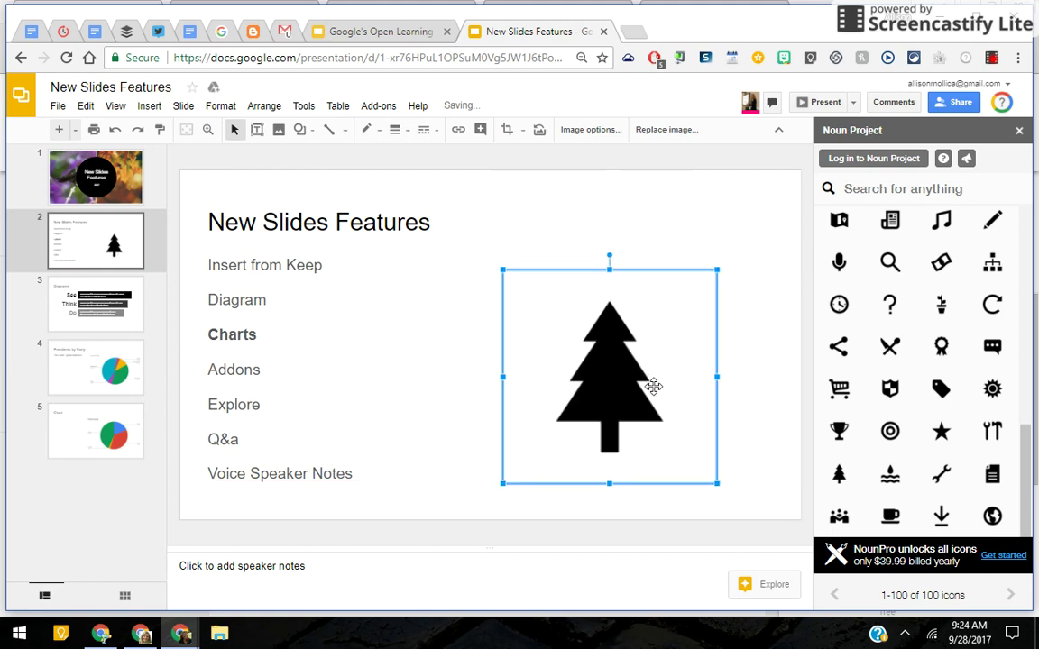
left_click_drag(713, 484, 738, 507)
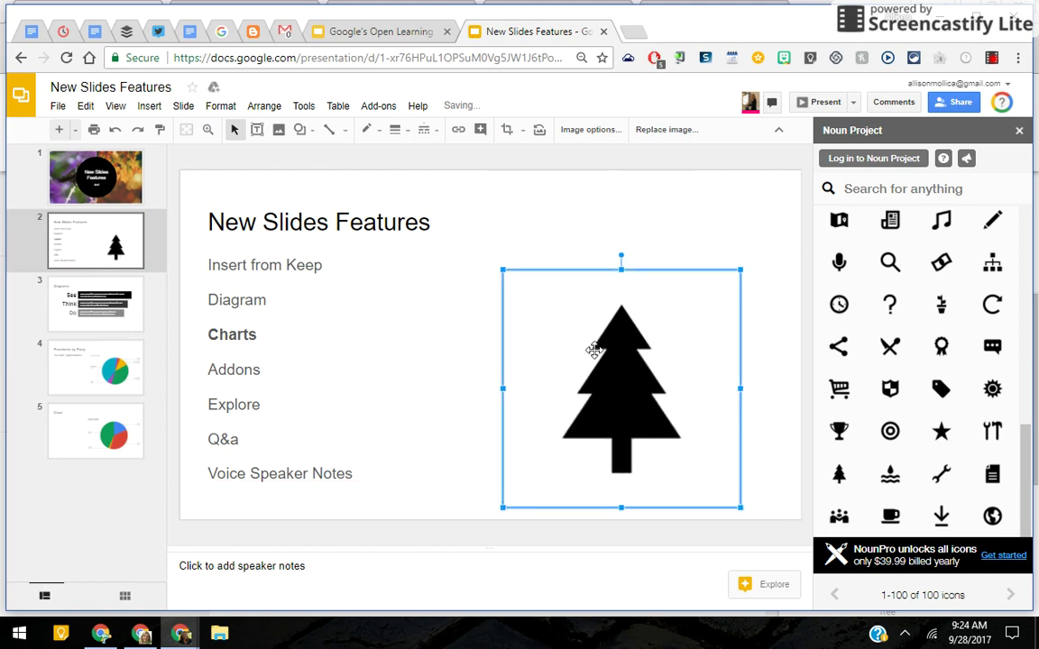
left_click_drag(598, 343, 602, 280)
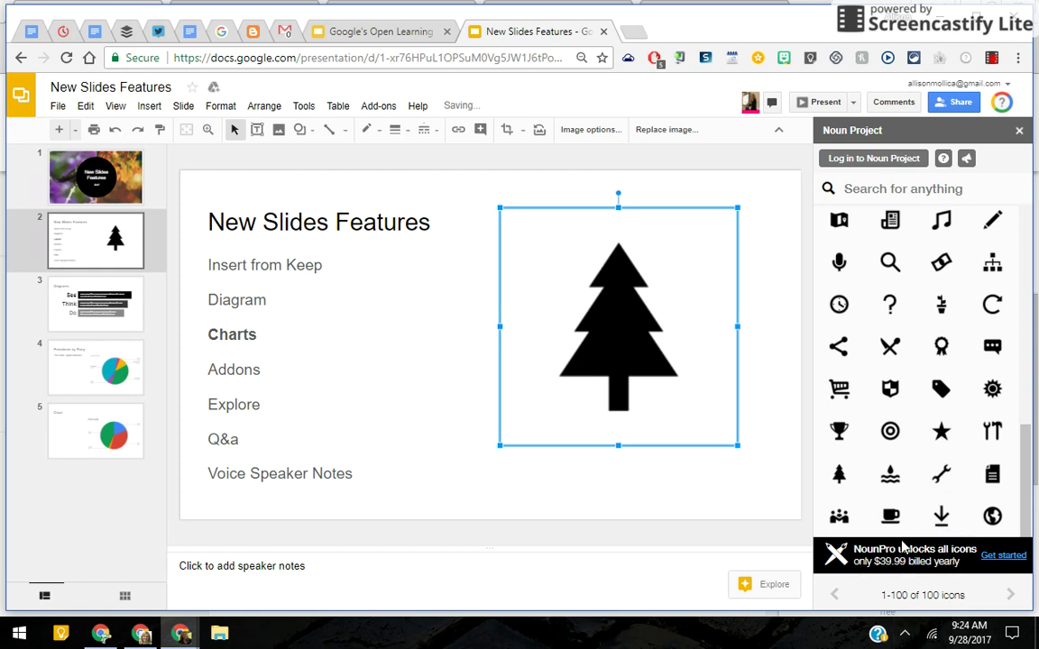
- Set the Noun Project Coffee icon to colour #EC5D57 and size 150px
left_click(891, 515)
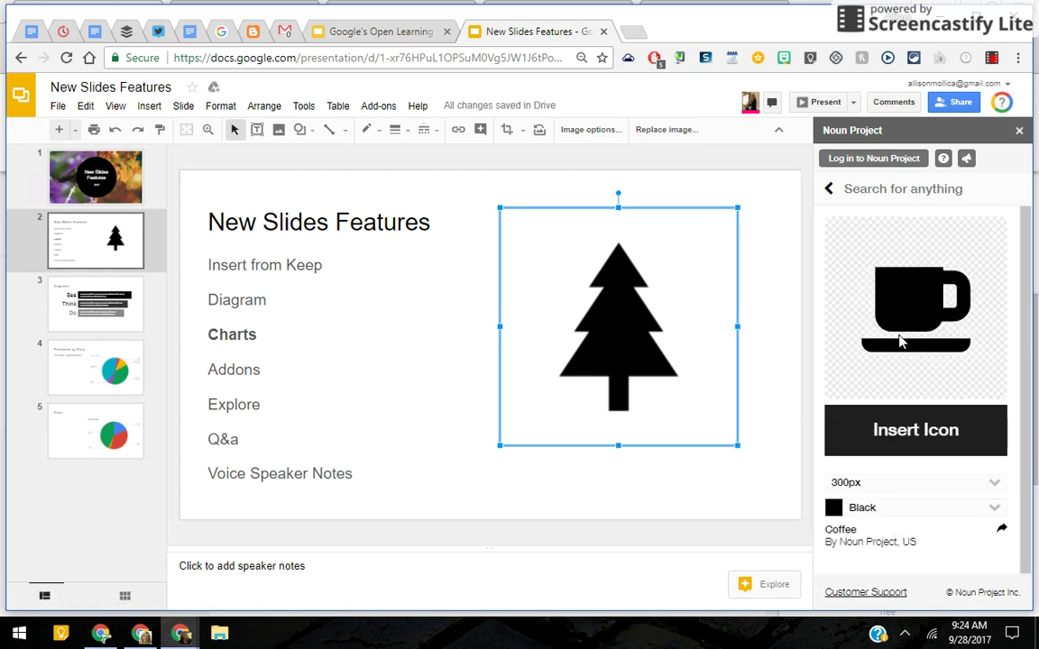
left_click(897, 515)
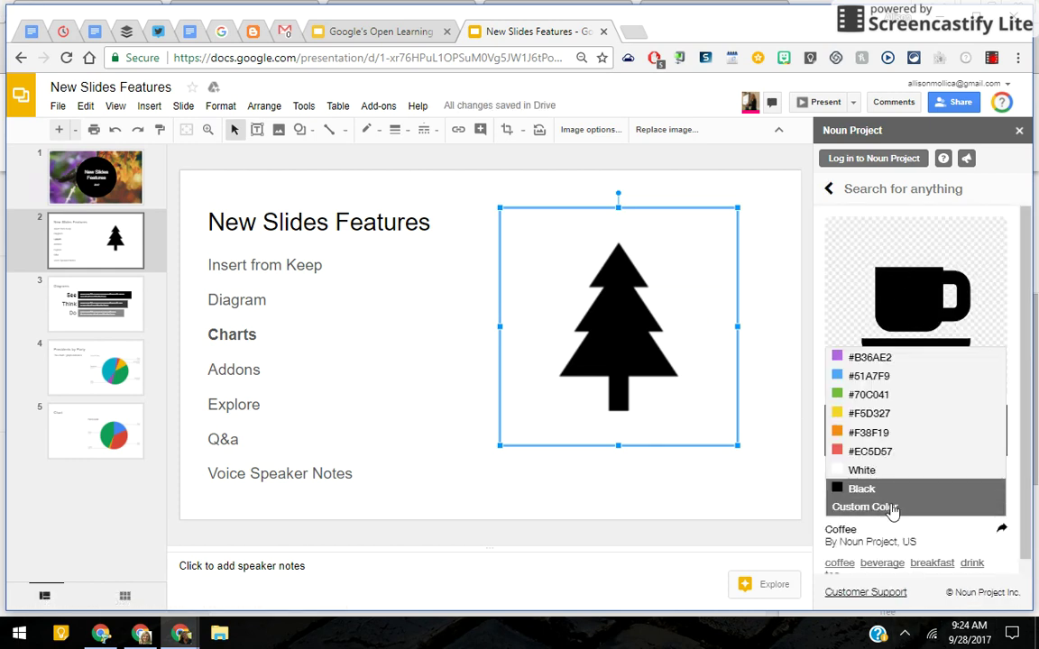
left_click(863, 450)
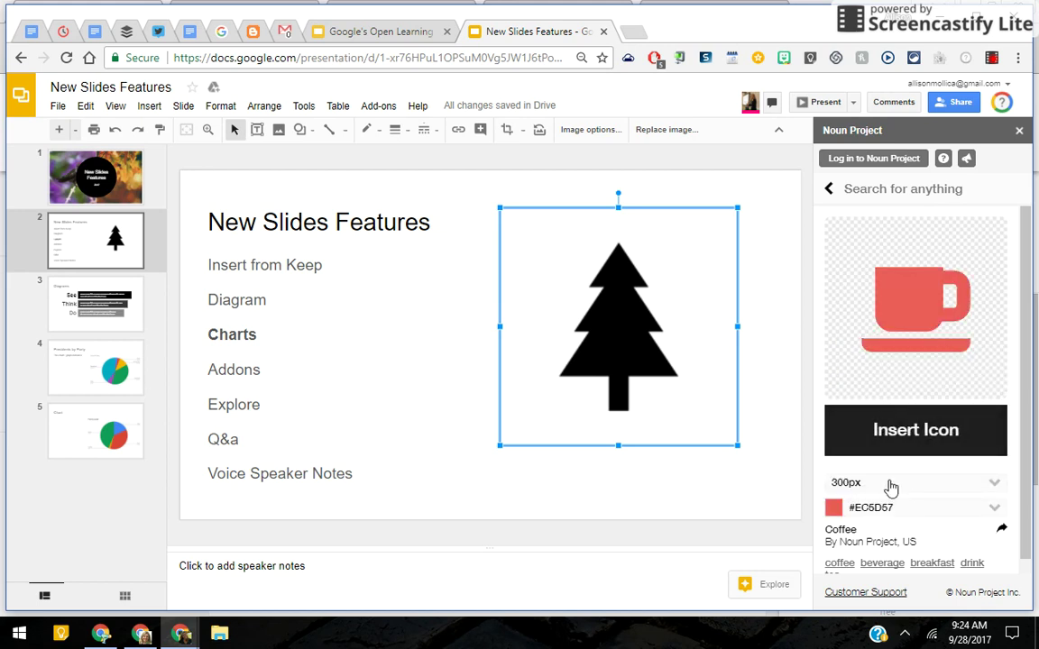
left_click(891, 483)
left_click(862, 398)
- Insert the red coffee icons onto slide 2 and drag one into position
scroll(899, 565, "down", 1)
left_click(917, 387)
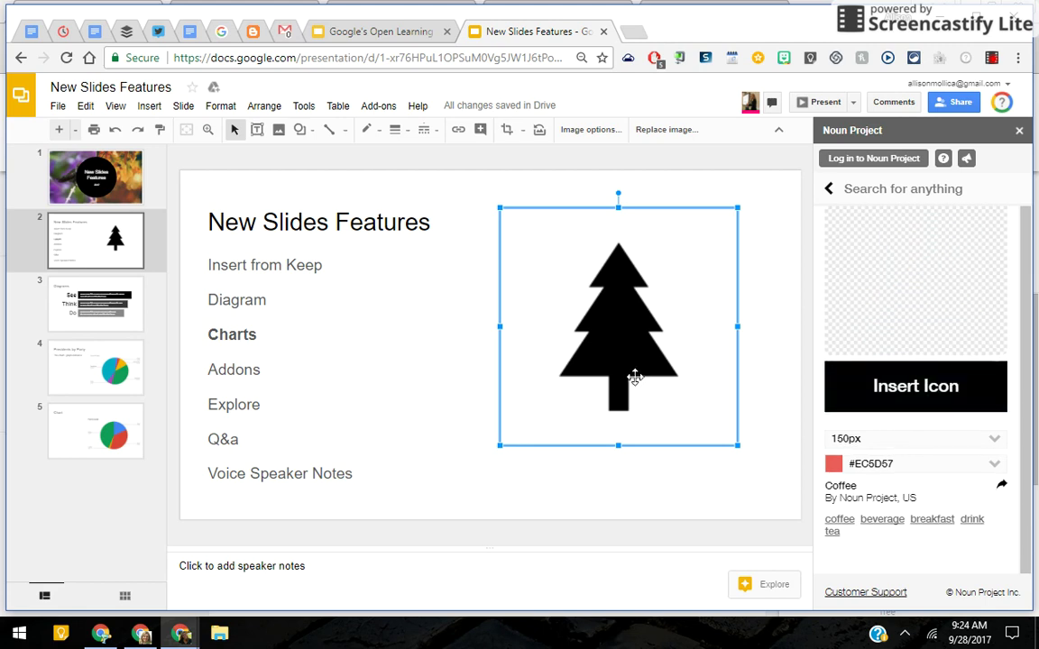
left_click(929, 388)
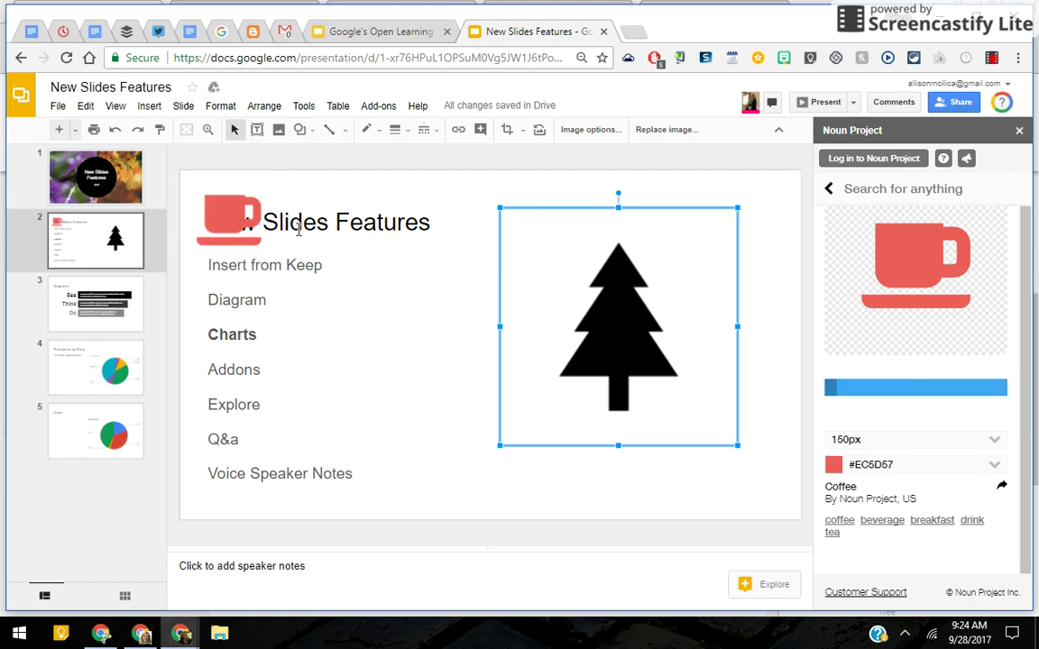
left_click_drag(397, 359, 491, 365)
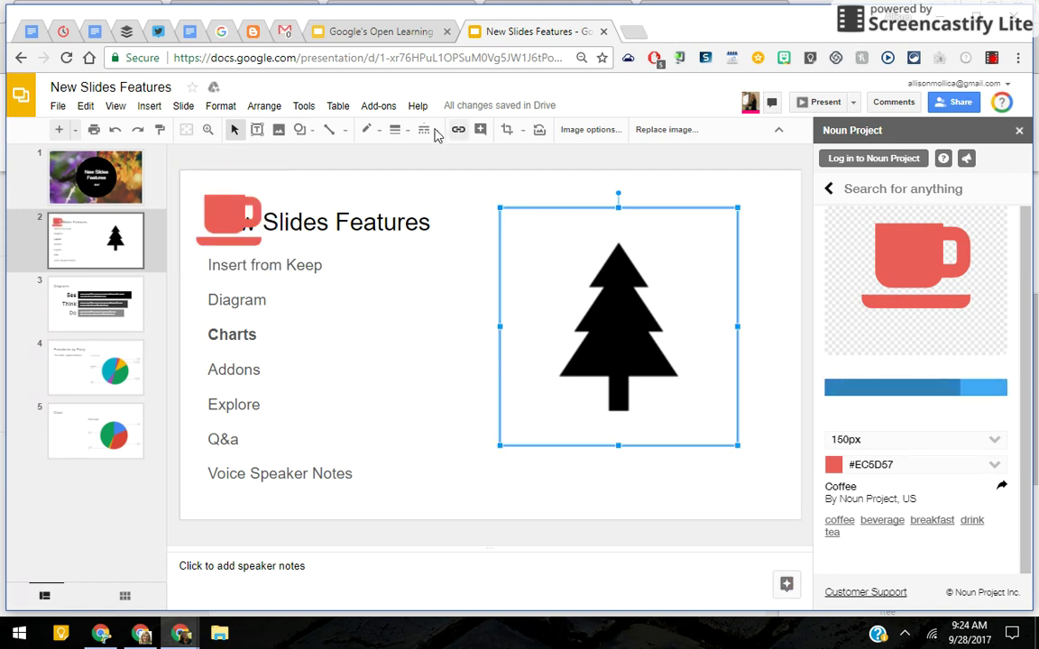
left_click(376, 106)
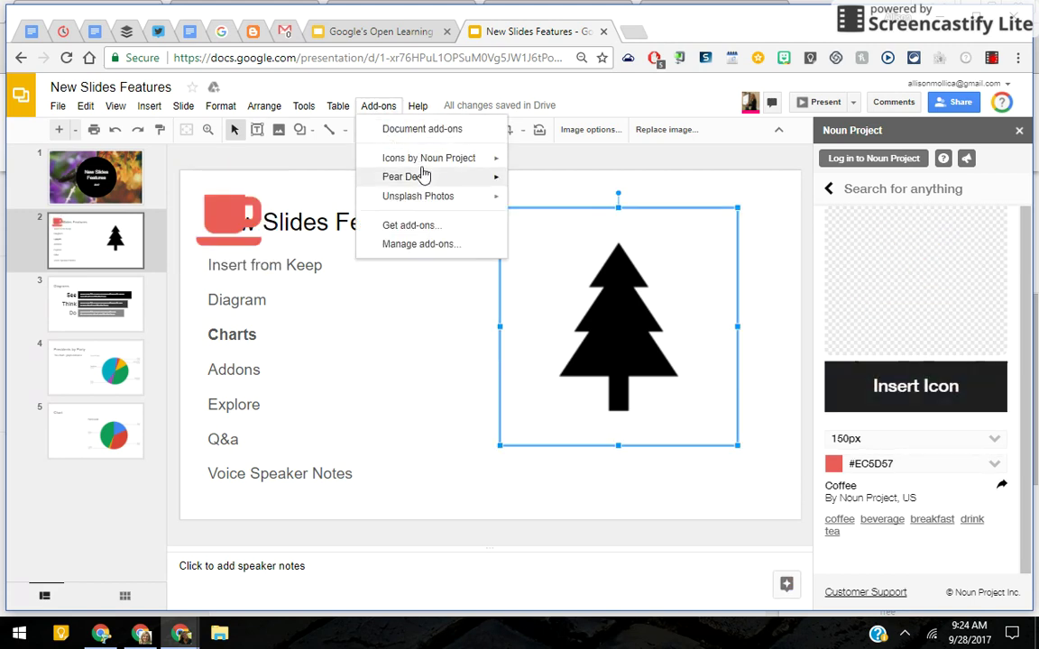
mouse_move(425, 164)
mouse_move(436, 201)
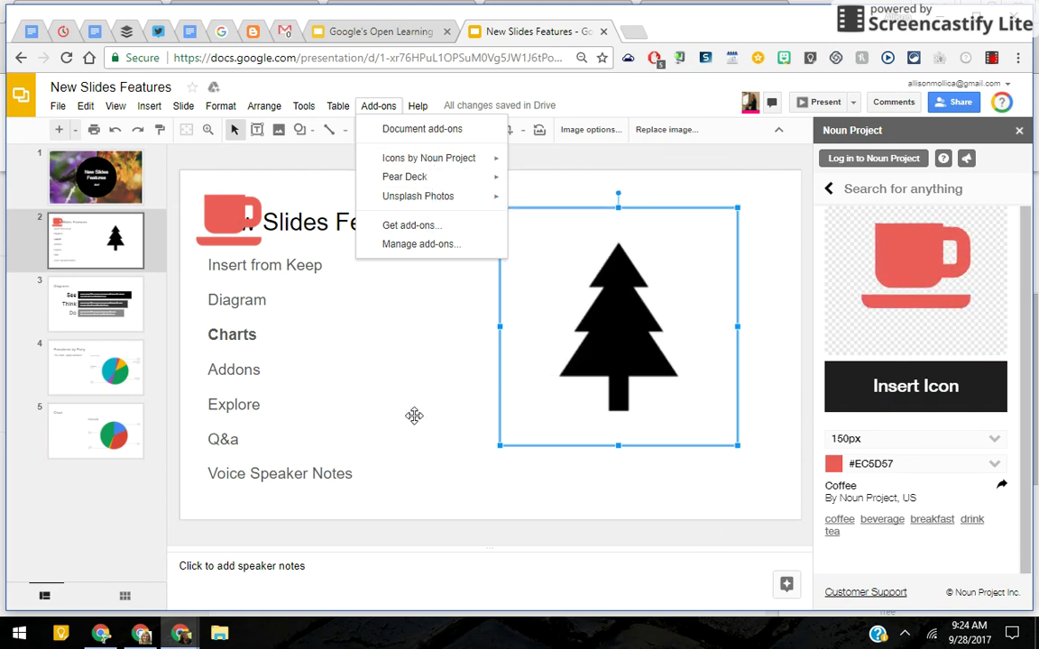
left_click(371, 377)
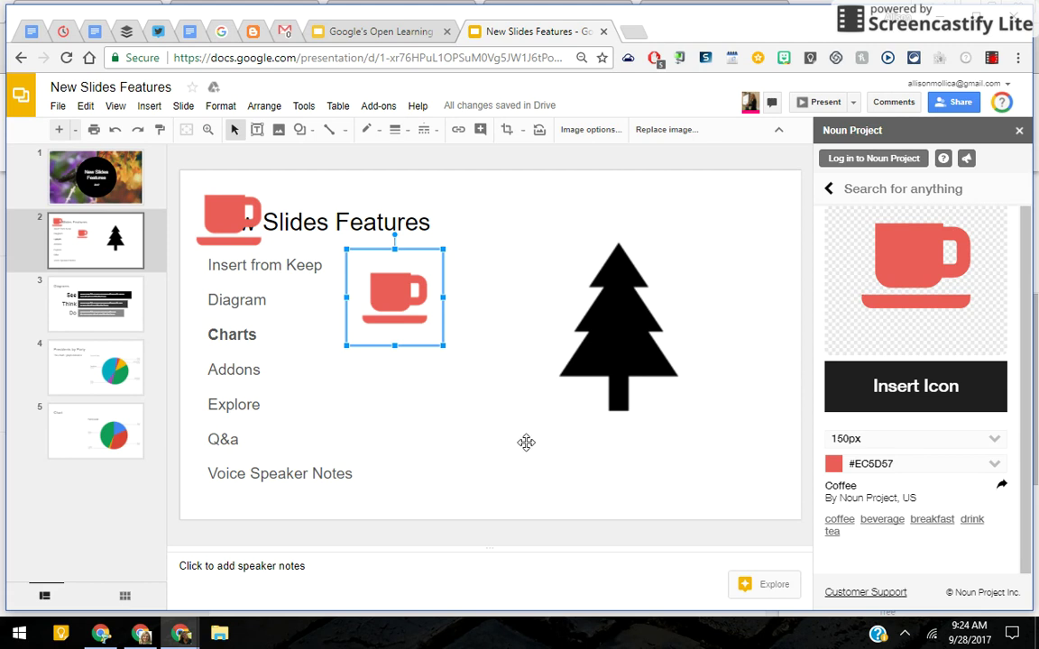
- Apply the Explore layout that stacks the coffee cups and tree left, with title and bullets right
left_click(771, 586)
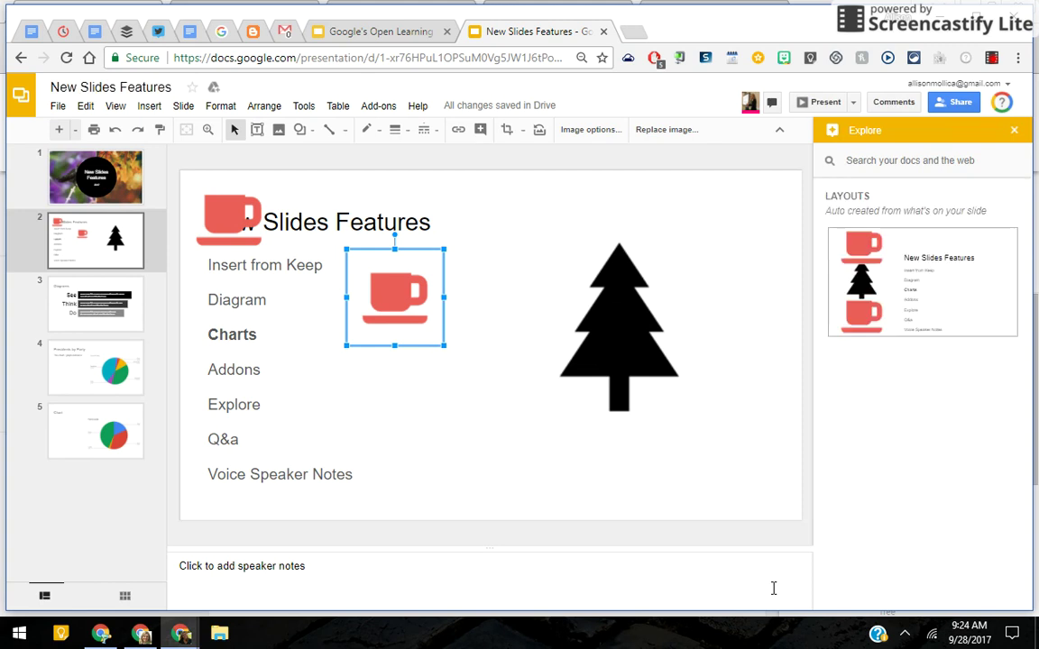
left_click(986, 295)
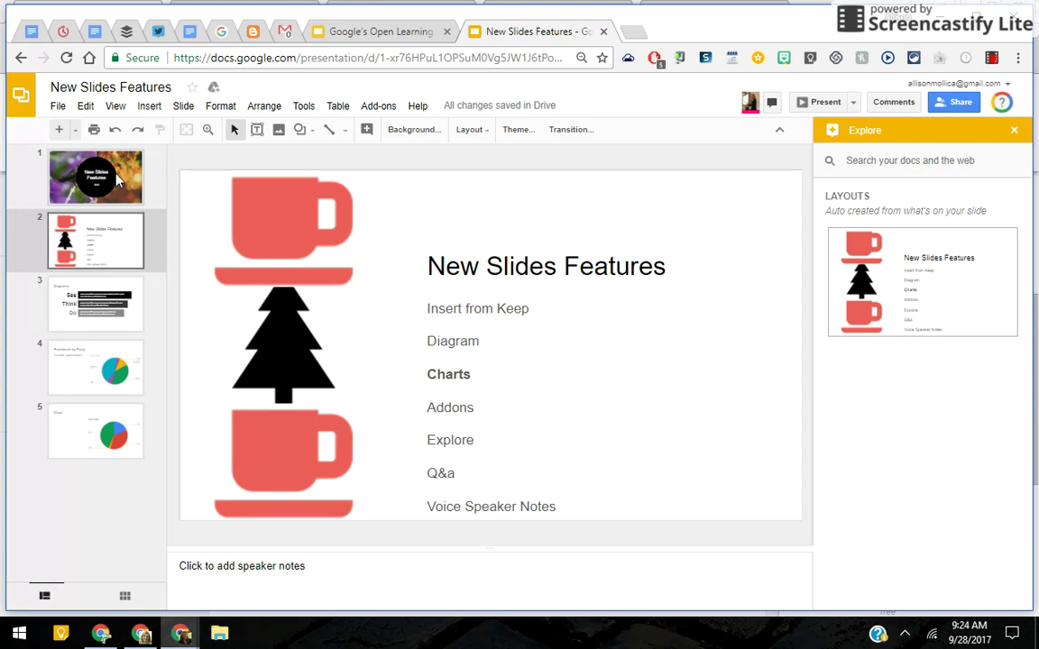
left_click(388, 106)
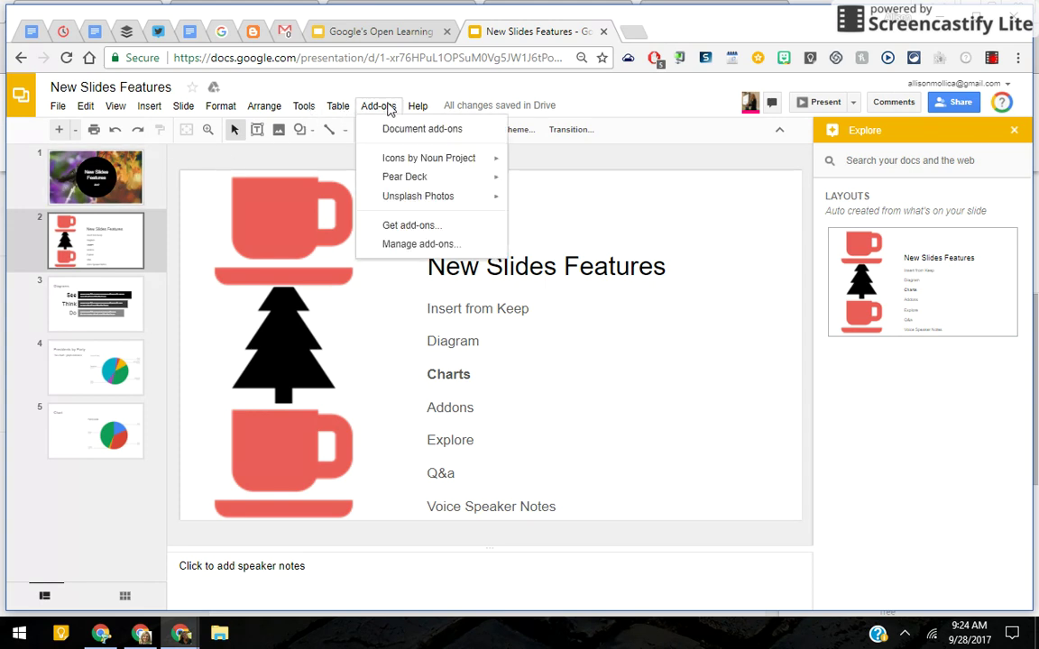
left_click(419, 229)
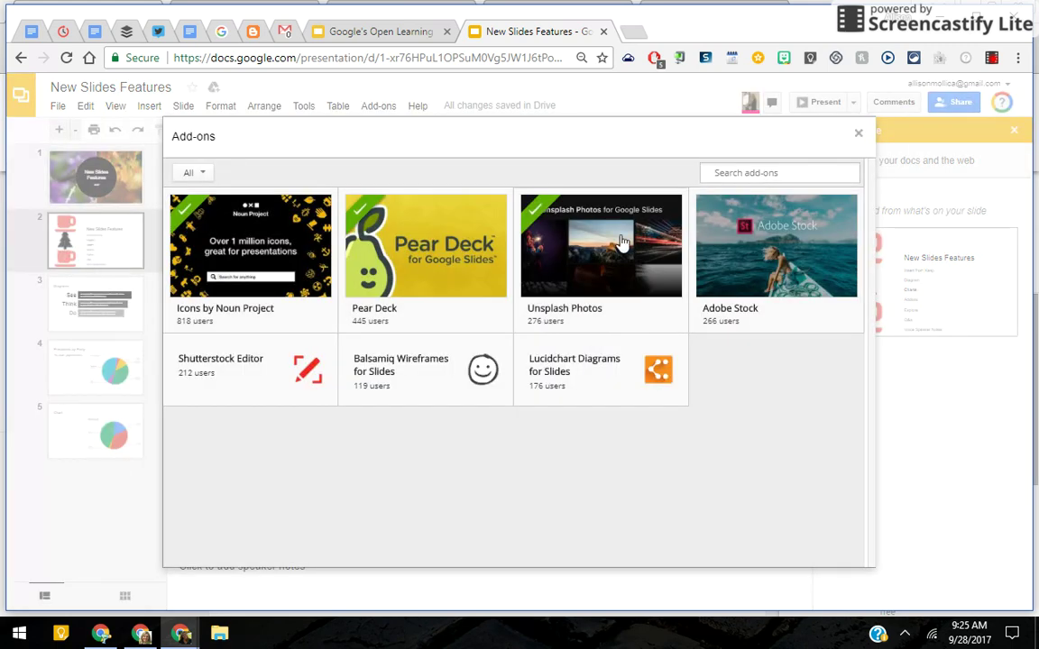
mouse_move(635, 307)
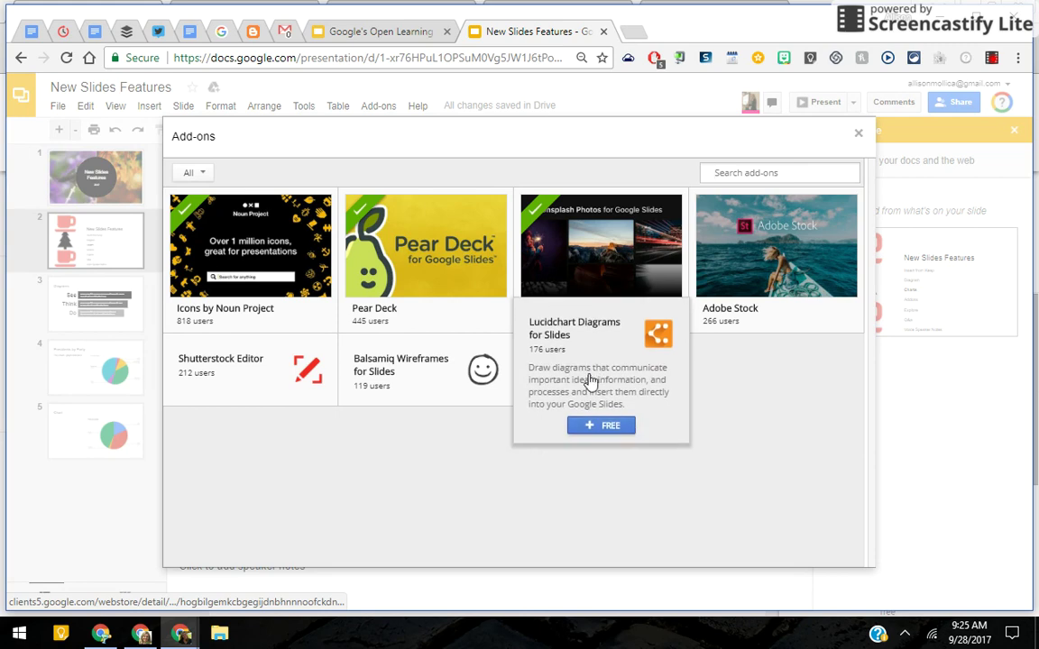
left_click(589, 379)
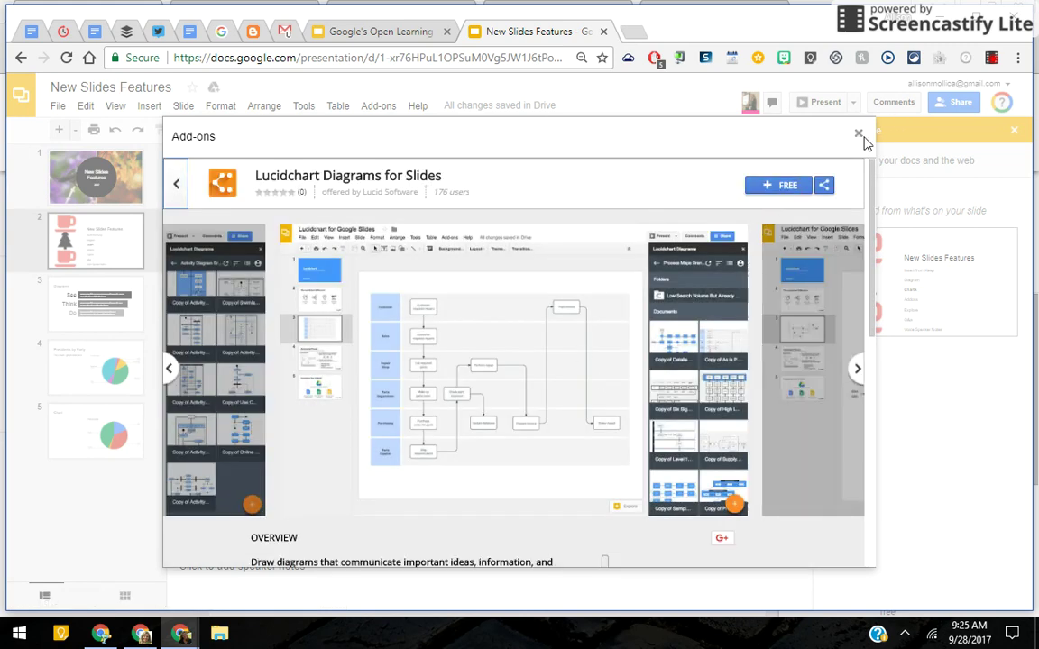
left_click(856, 136)
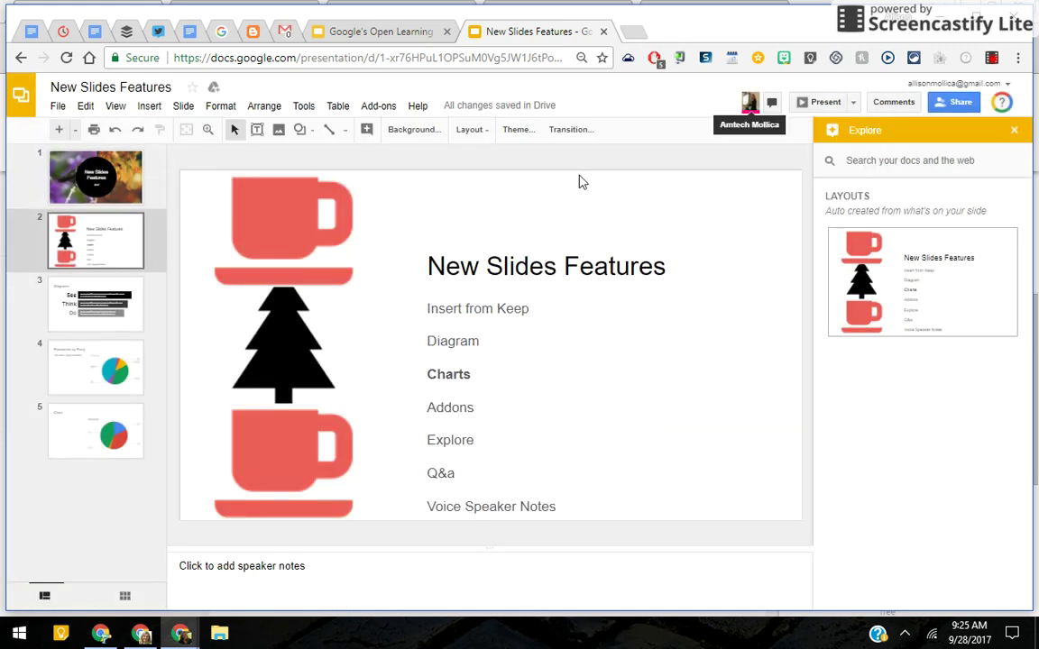
left_click(379, 105)
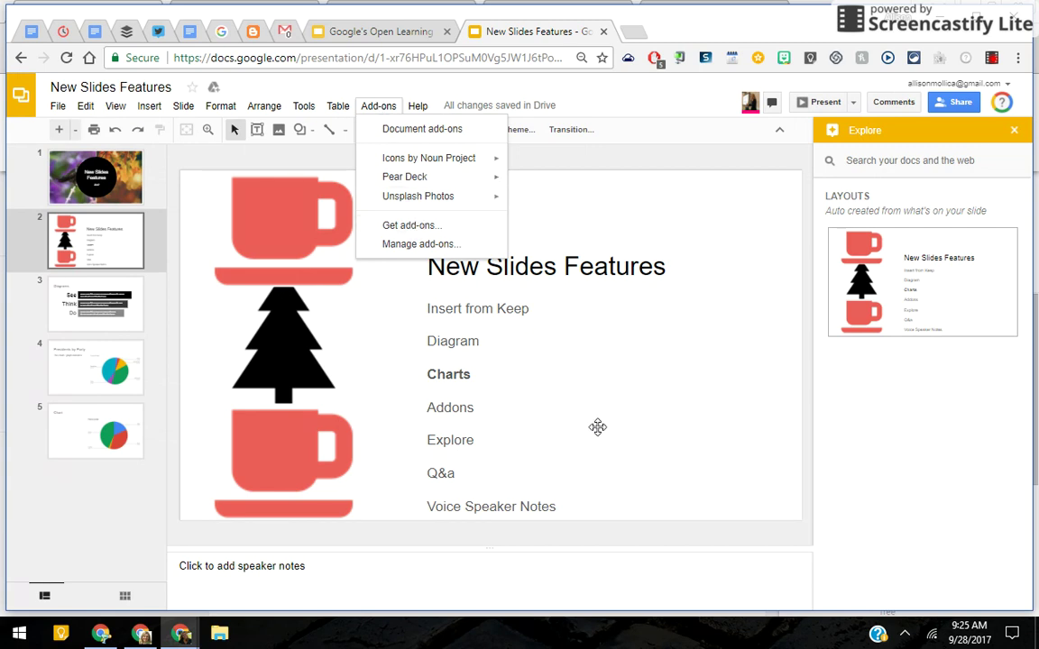
- On the title slide, try the Explore photo-banner layout, then the black circle title layout
left_click(106, 167)
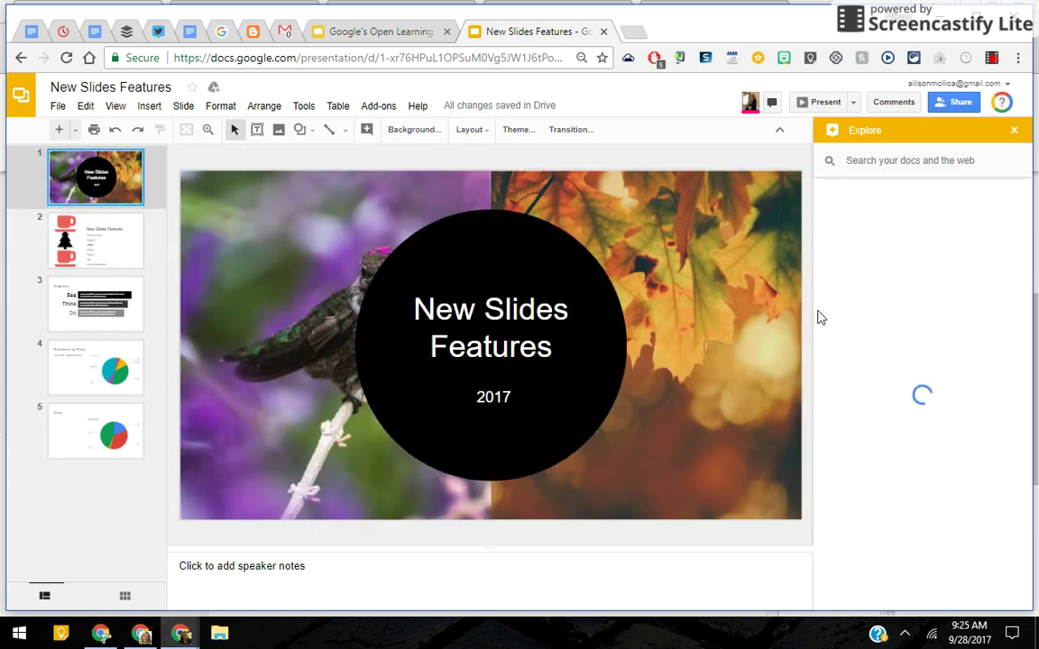
left_click(1016, 132)
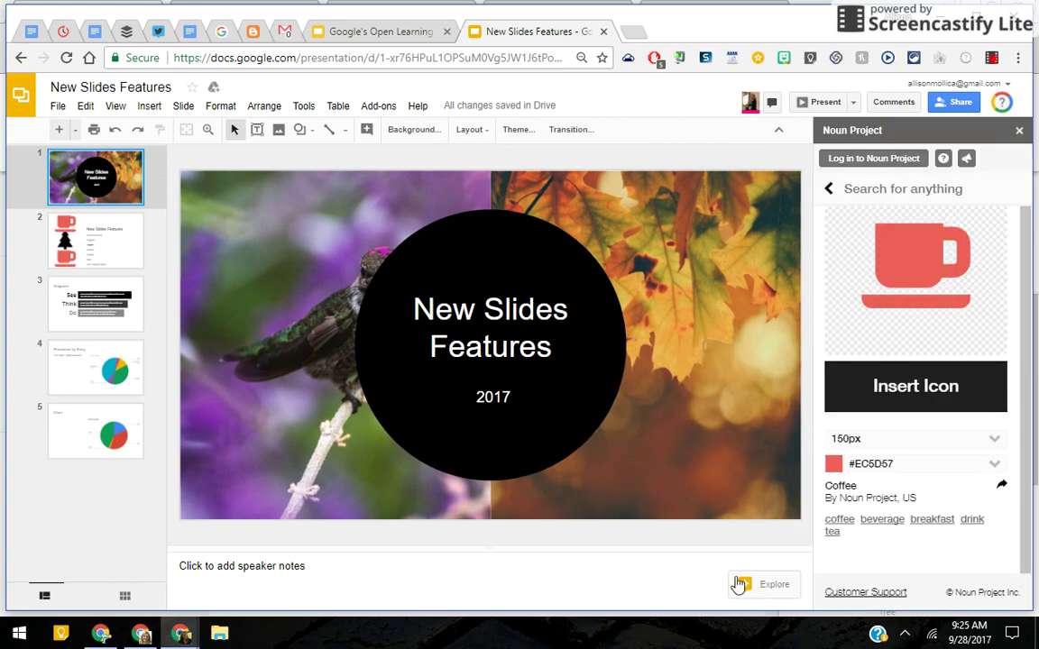
left_click(771, 586)
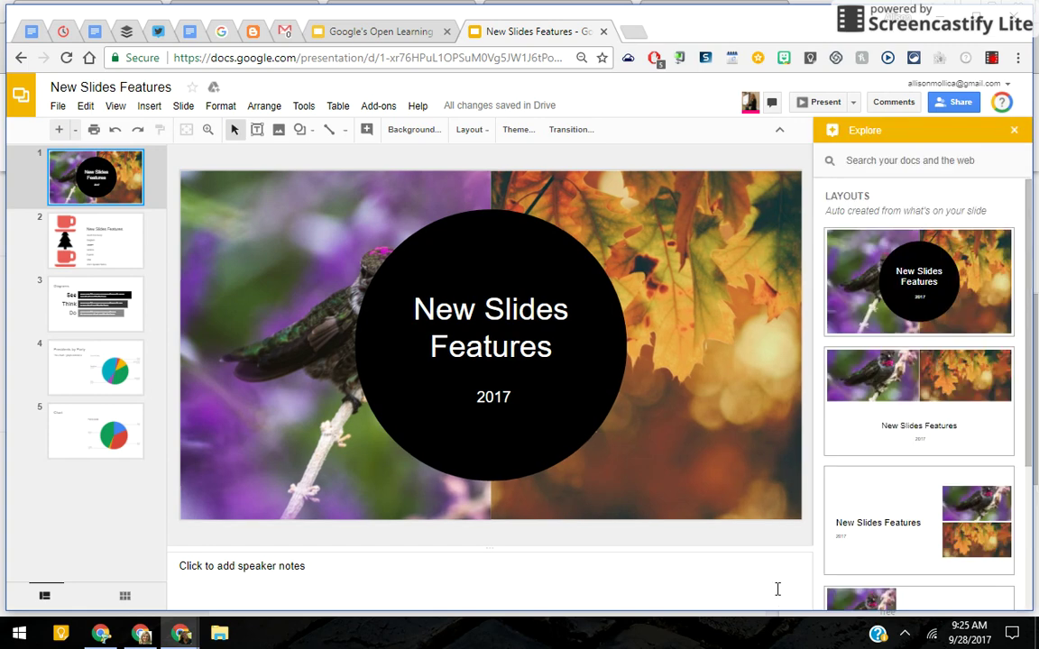
scroll(949, 354, "down", 3)
scroll(920, 303, "up", 2)
left_click(920, 308)
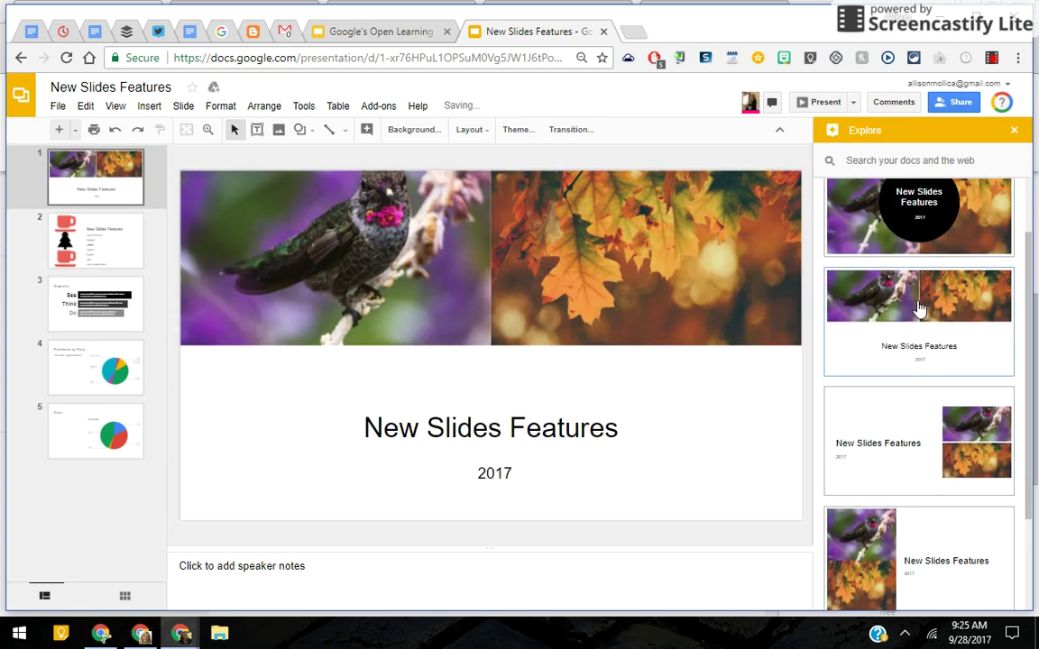
scroll(939, 226, "up", 1)
left_click(941, 227)
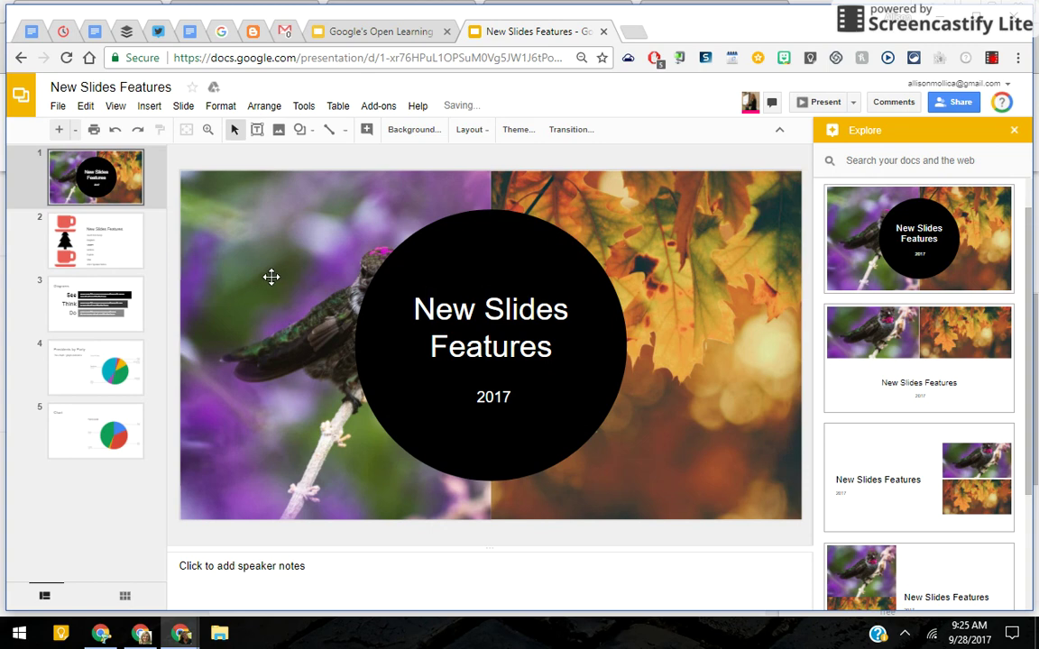